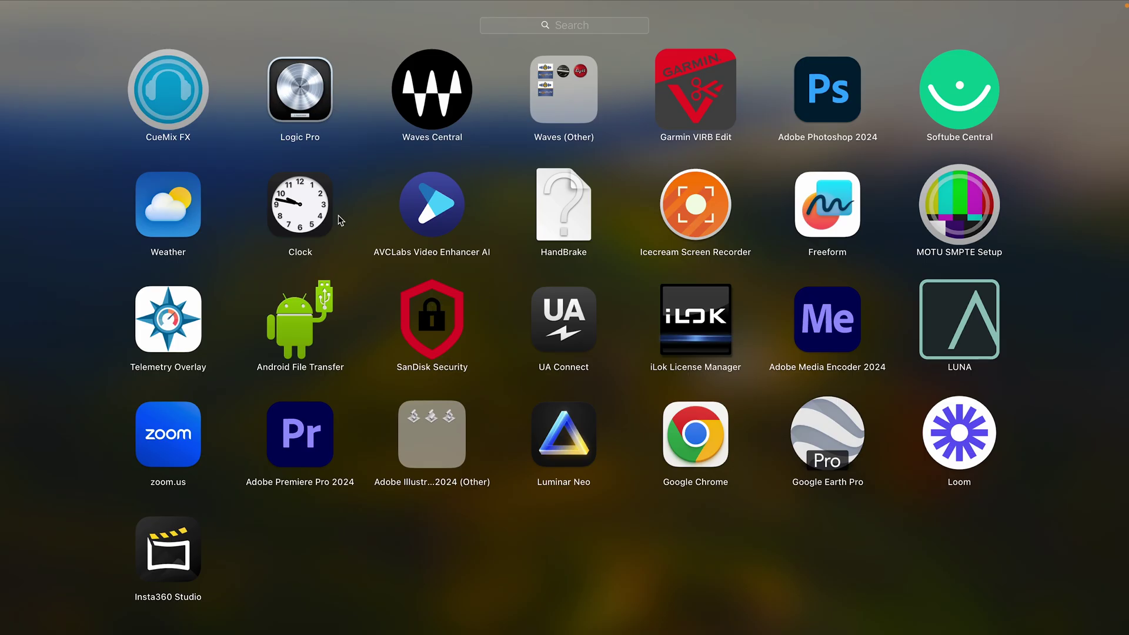
Start Telemetry Overlay from its icon in the macOS Launchpad
click(182, 327)
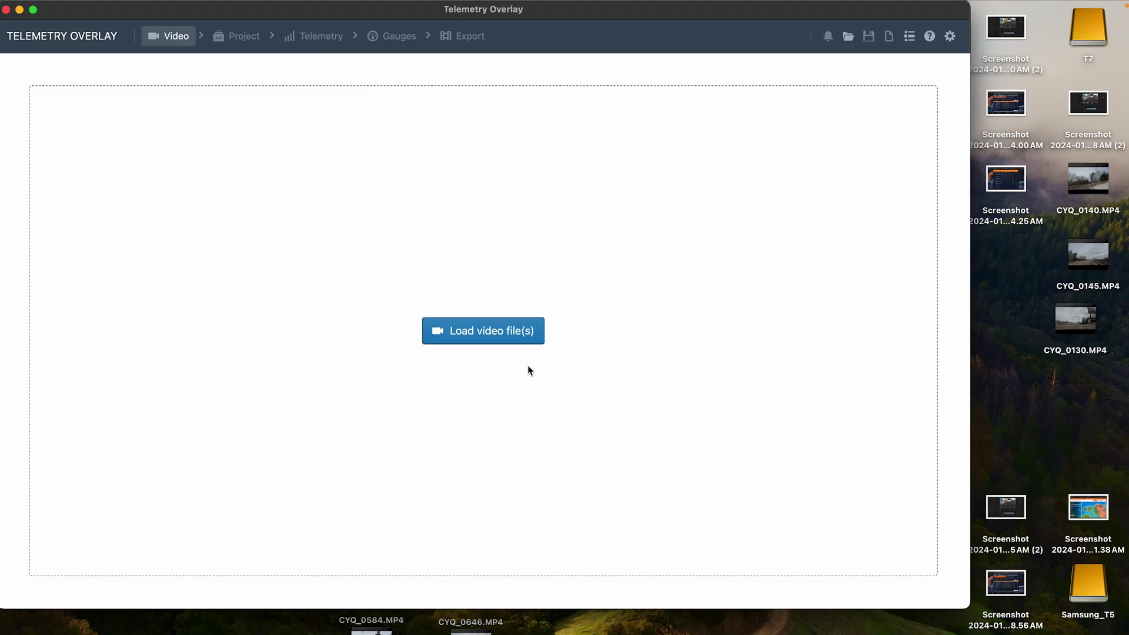
Load Green Screen 60.mp4 from the T7 drive's Green Screen 120 folder as the video
click(511, 341)
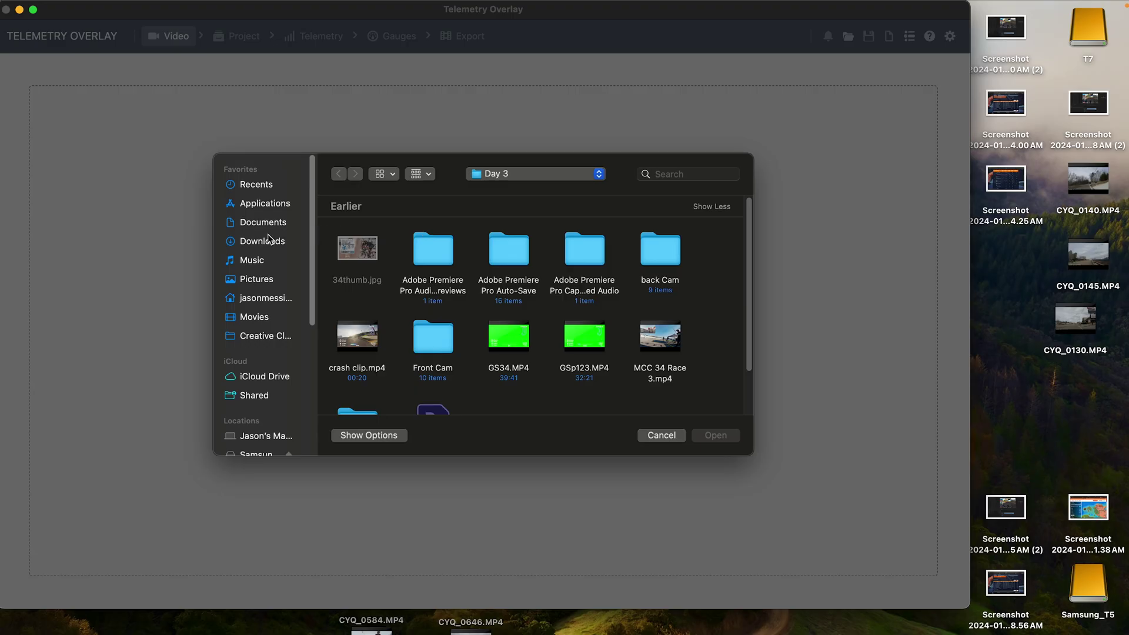
scroll(276, 362, down, 5)
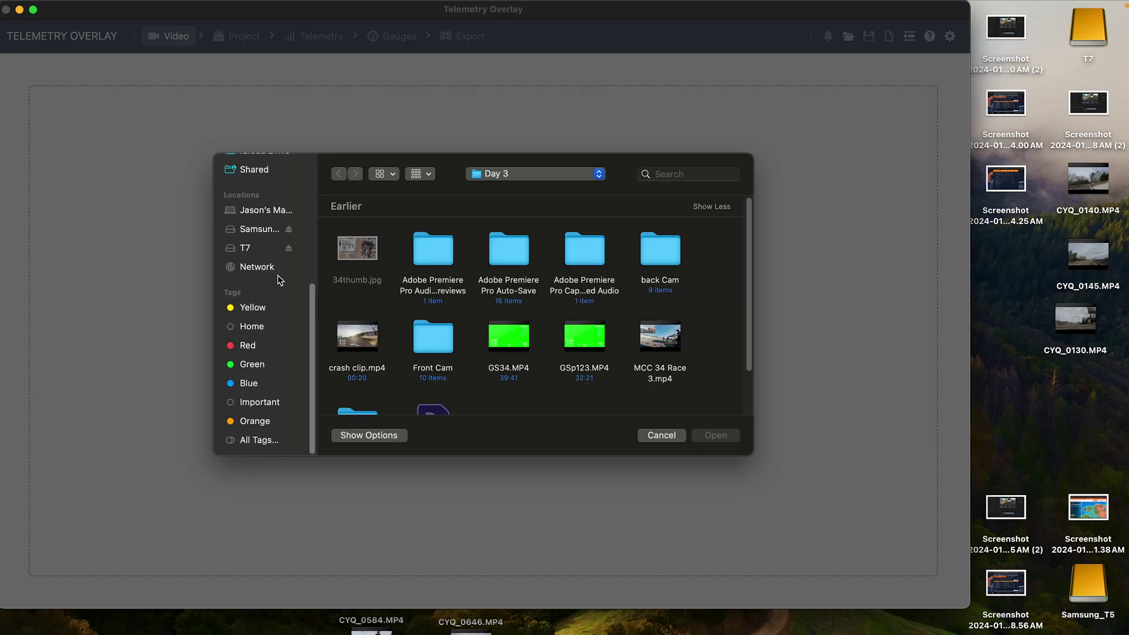
click(264, 248)
double_click(507, 253)
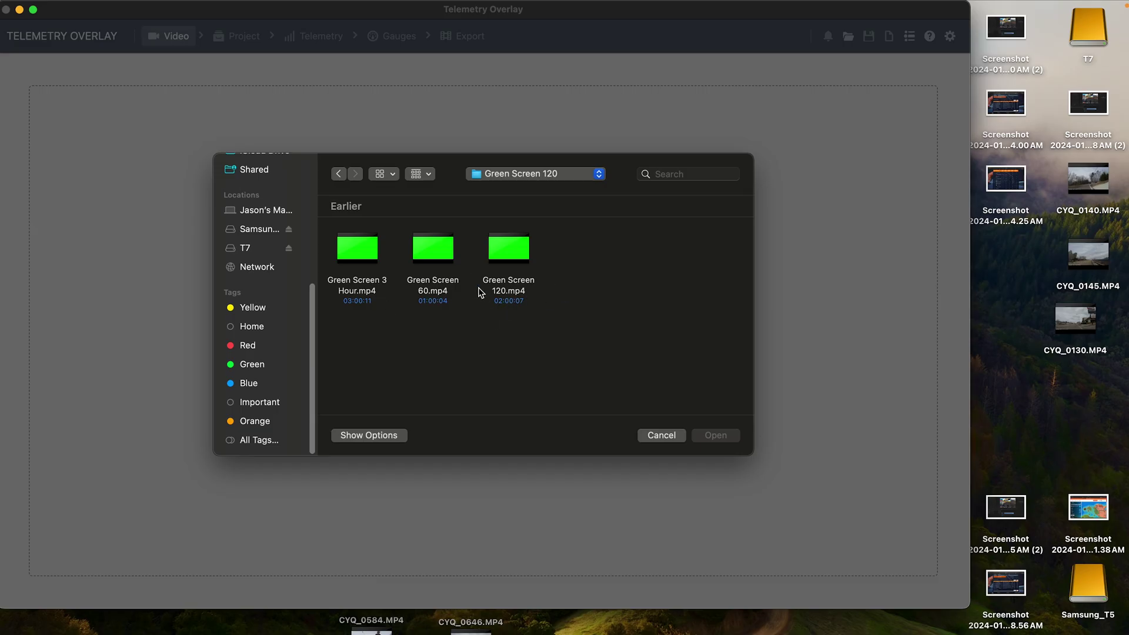
click(451, 263)
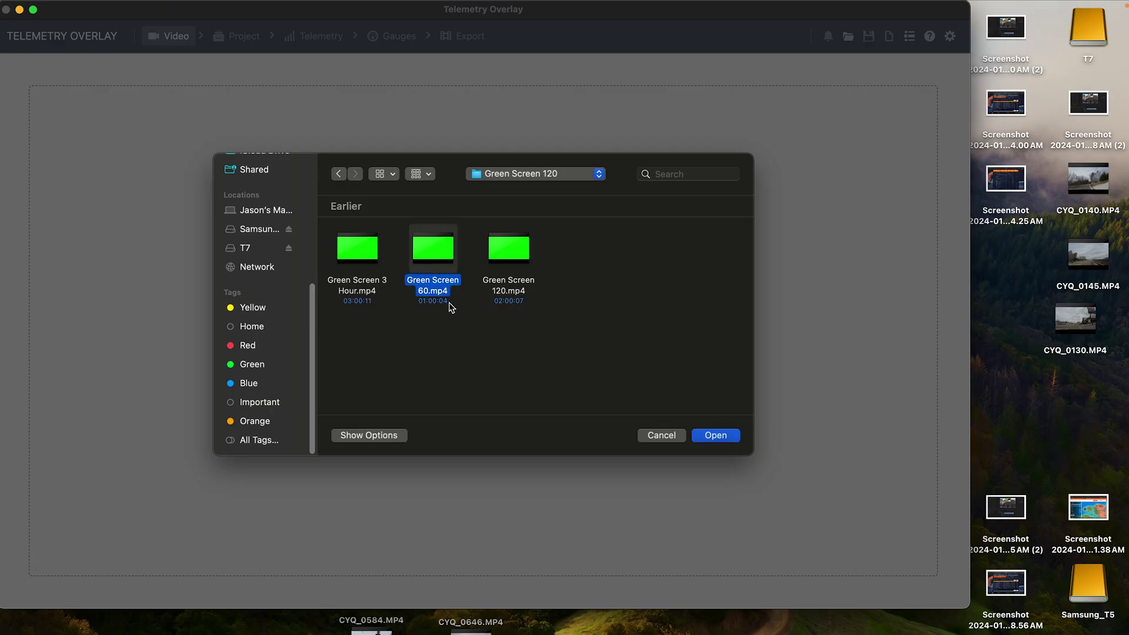
click(708, 438)
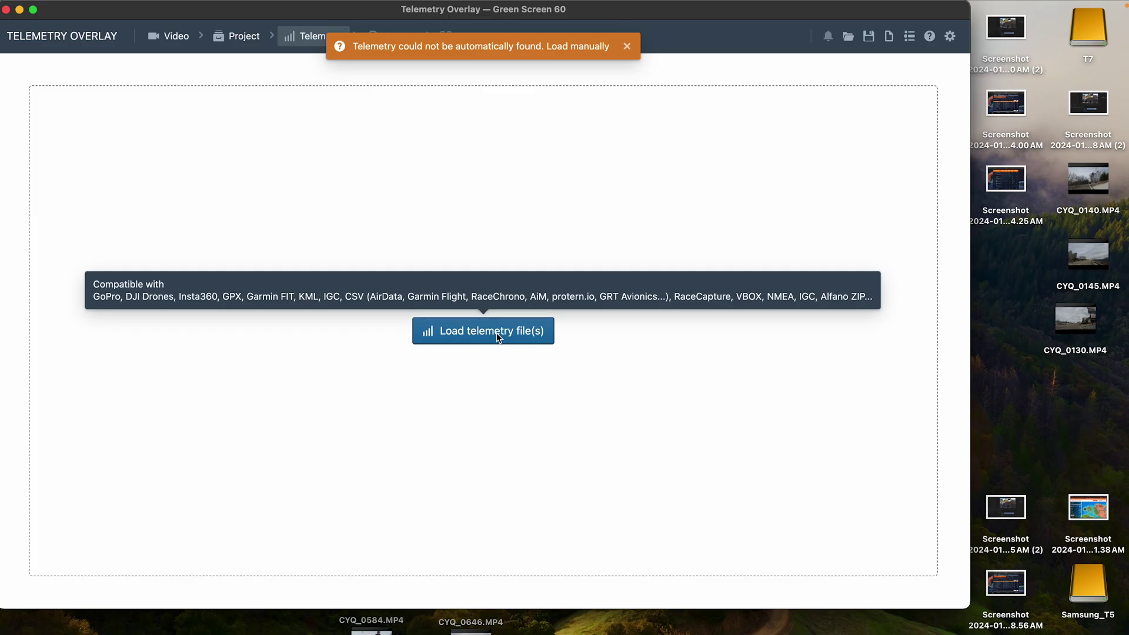
click(489, 336)
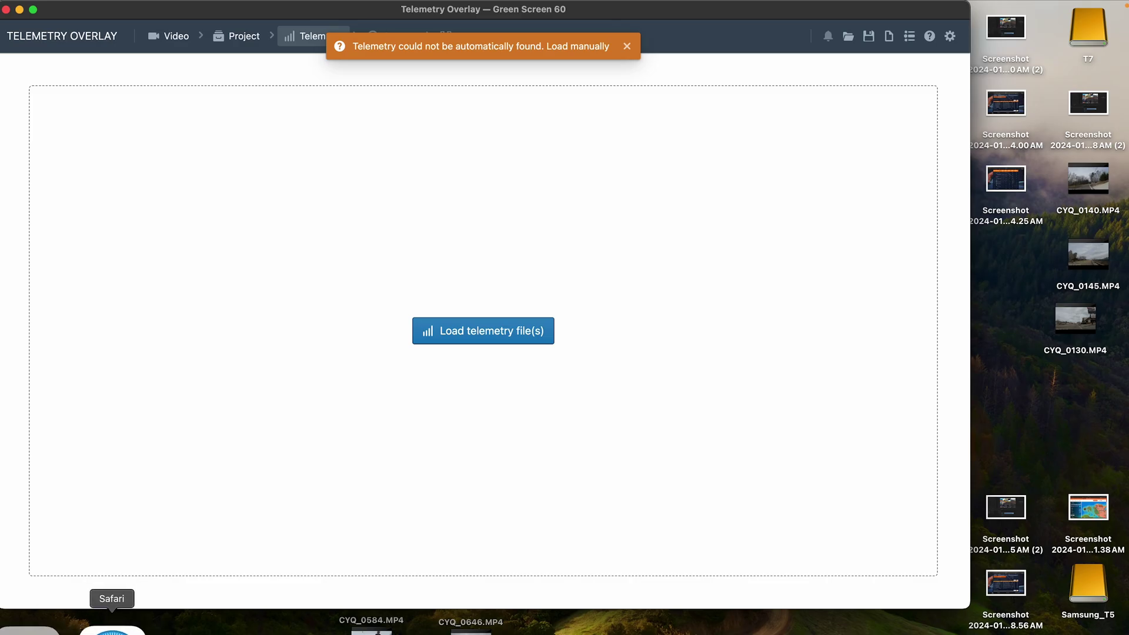
View the Nashville Road Cycling activity's export options in Garmin Connect, then minimize Safari
click(88, 624)
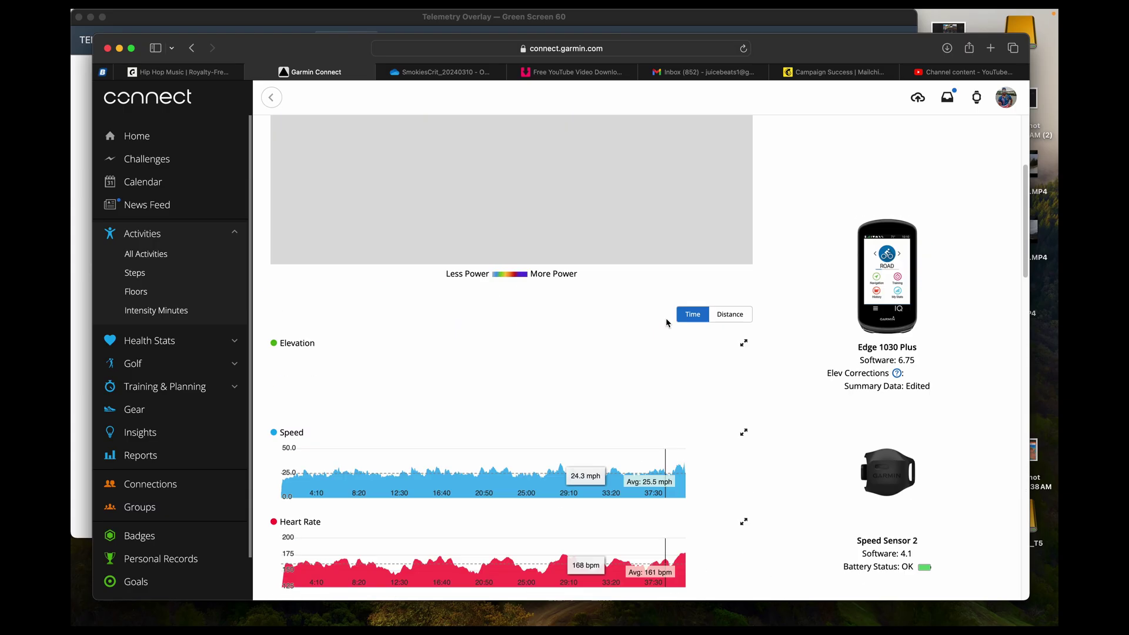
scroll(667, 323, up, 10)
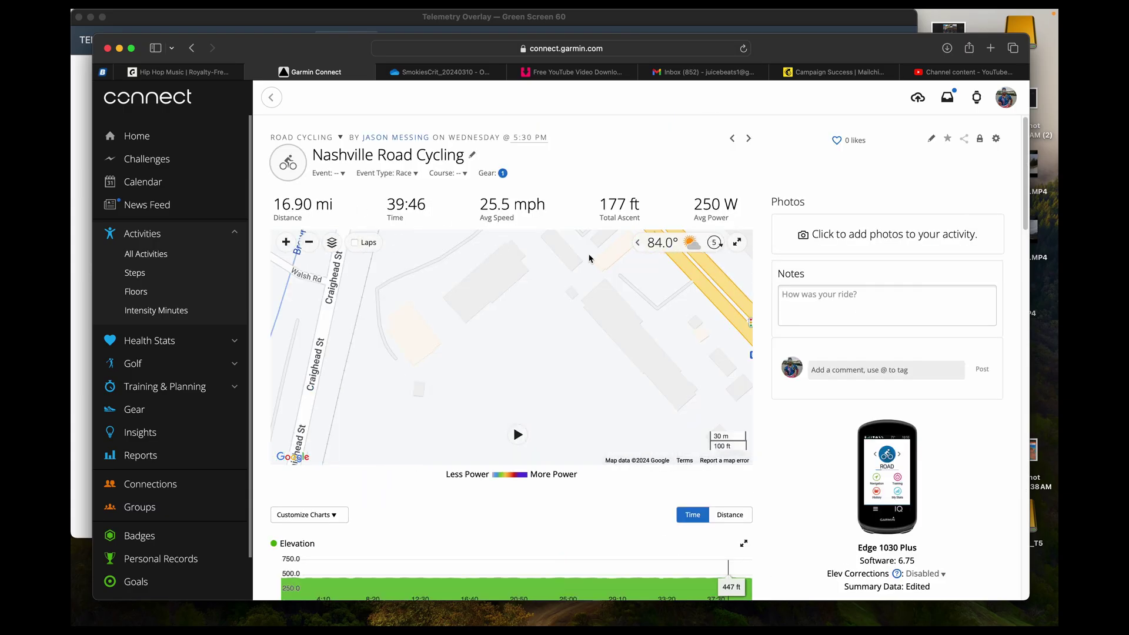
click(996, 140)
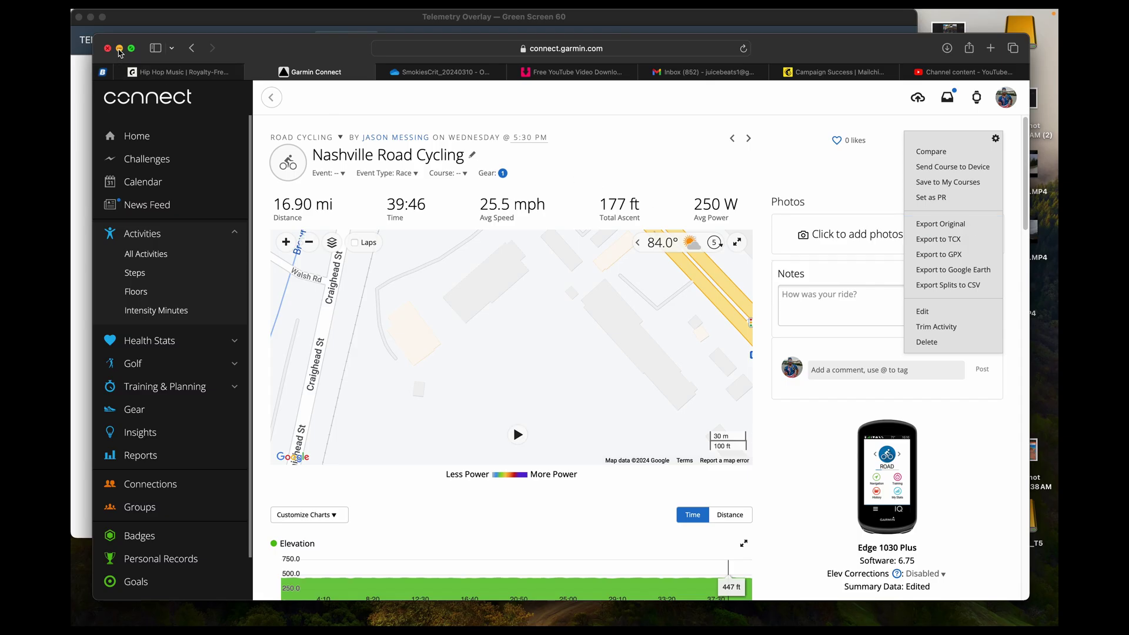
click(120, 51)
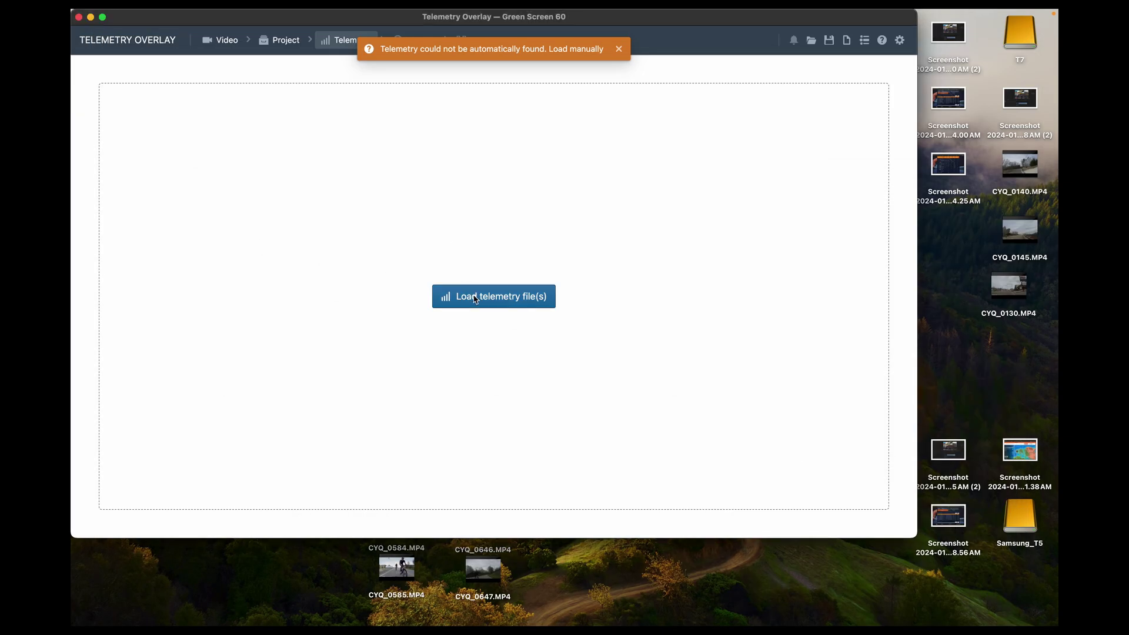
click(477, 300)
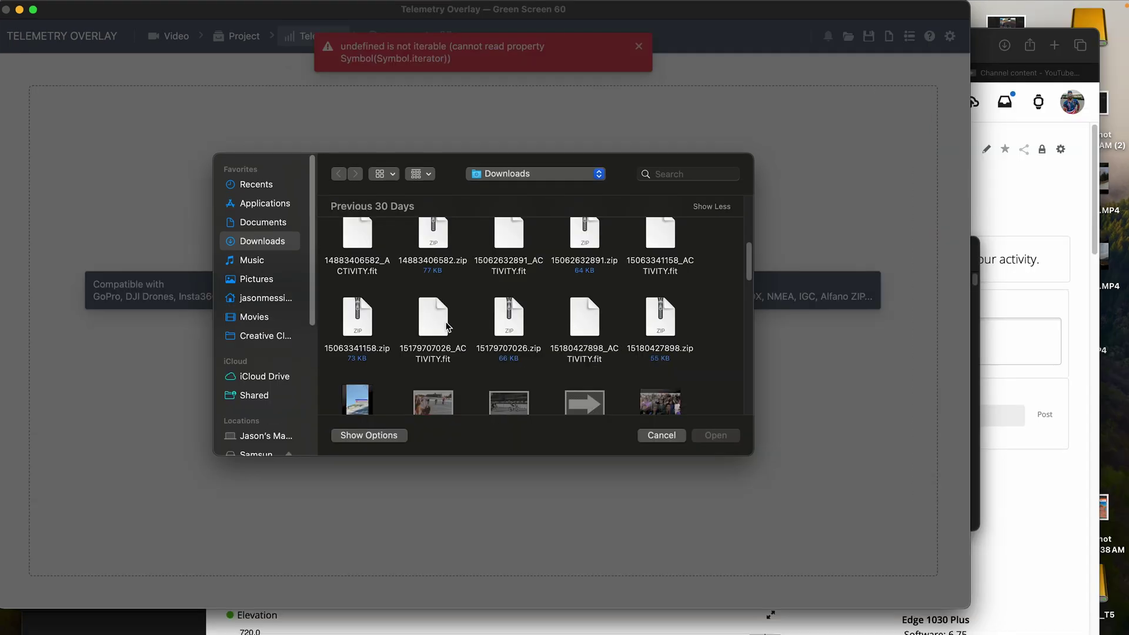
click(444, 325)
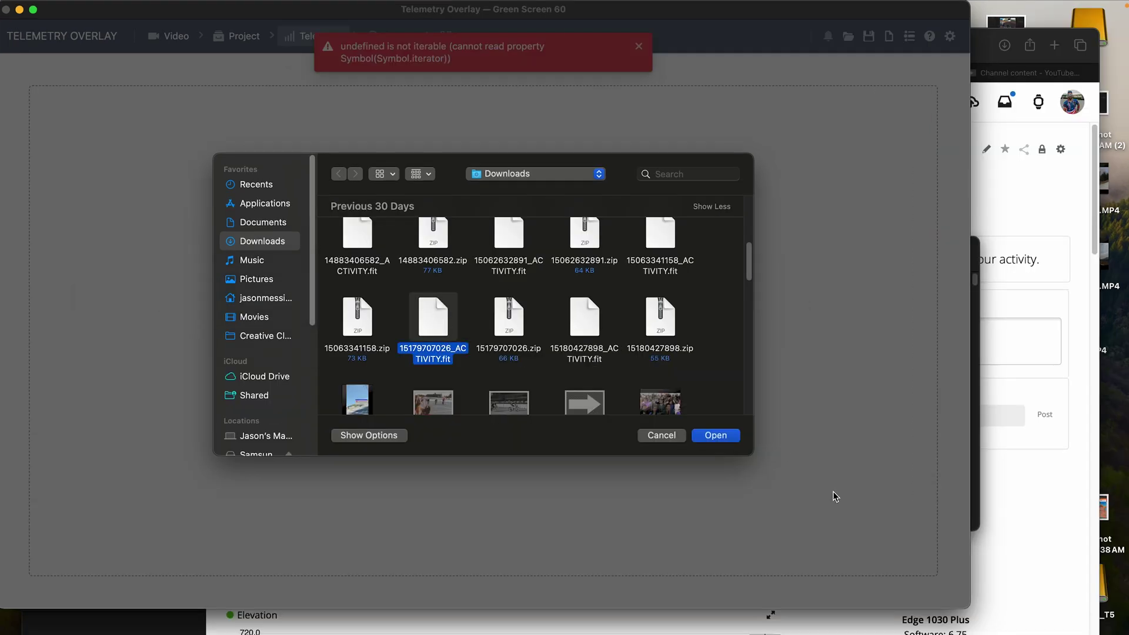
click(716, 436)
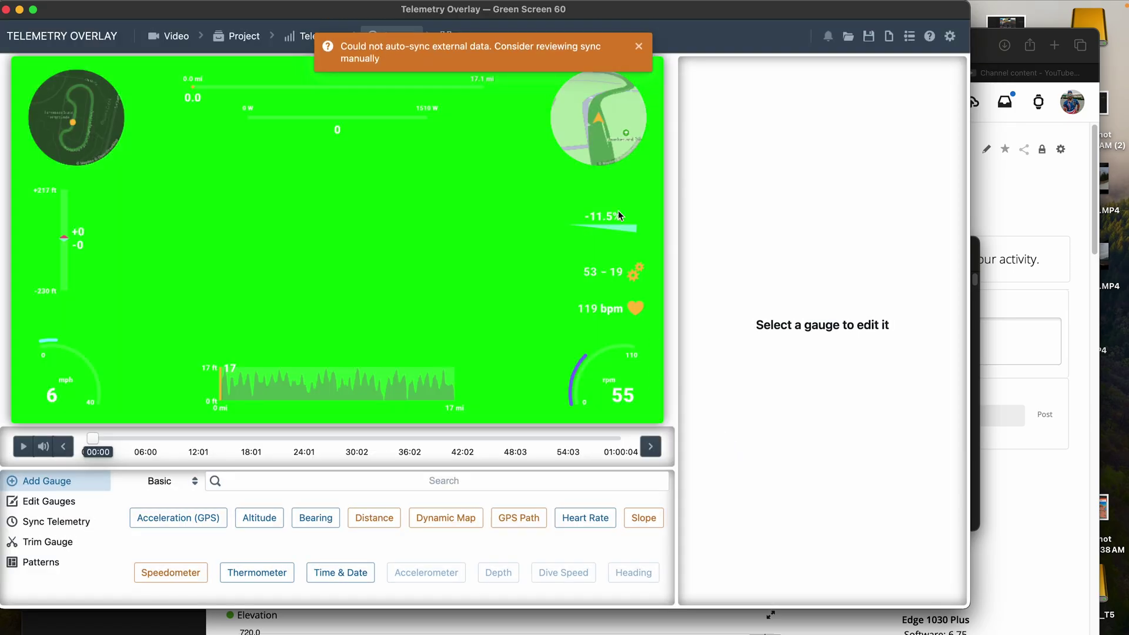
Replace the existing gauges with the JuicebeatsCycling.toptrn pattern and dismiss the auto-sync warning
click(47, 562)
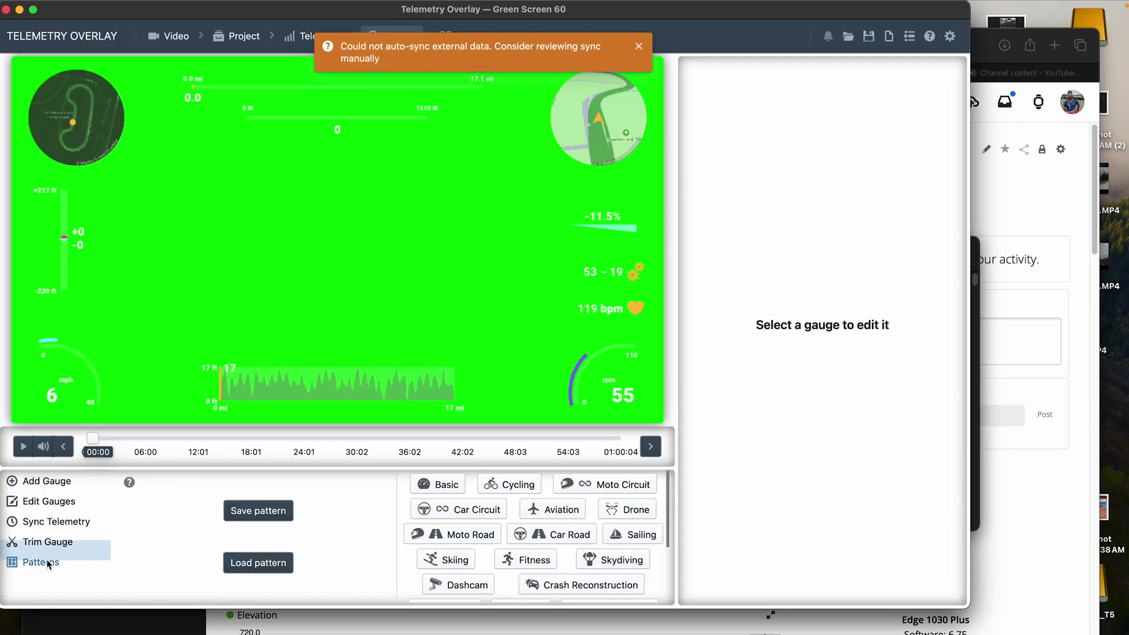
click(252, 562)
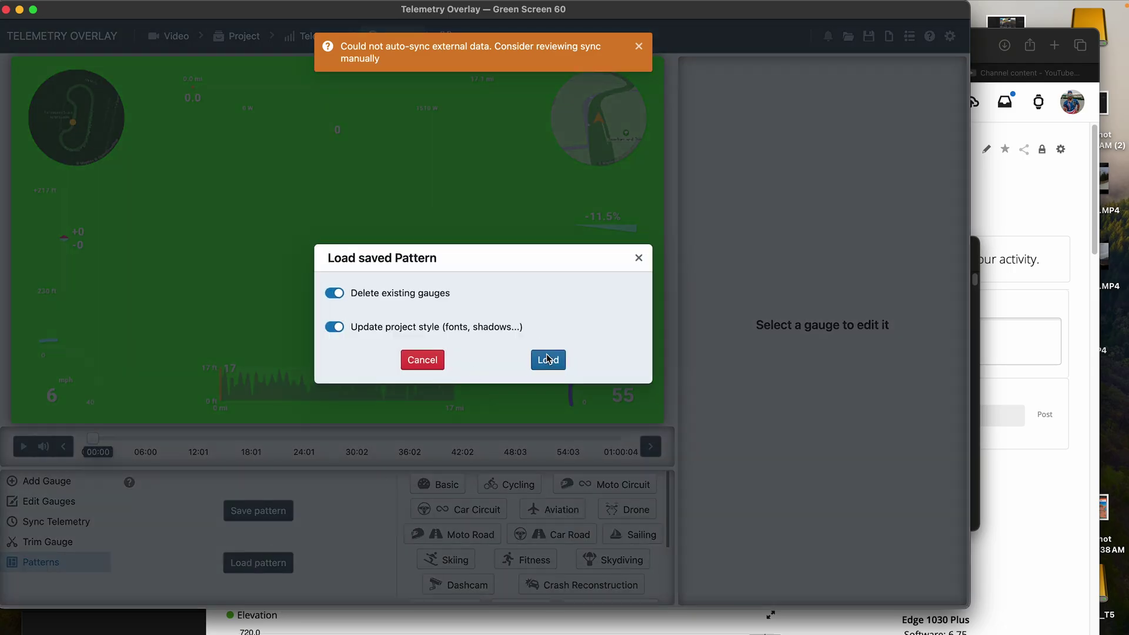
click(547, 359)
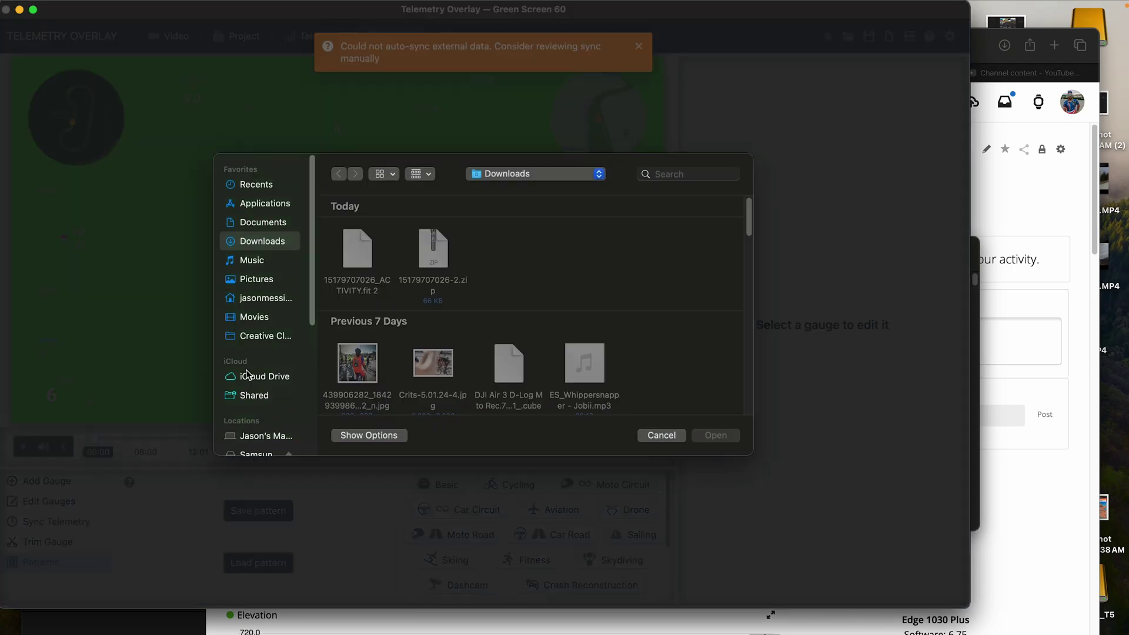
click(269, 436)
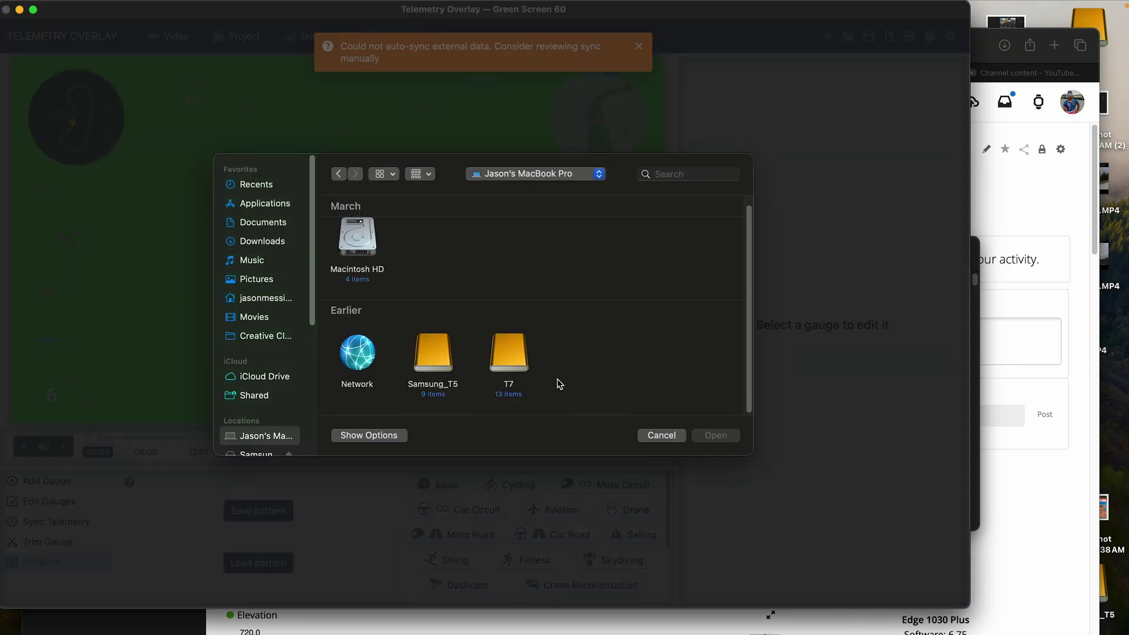
click(272, 300)
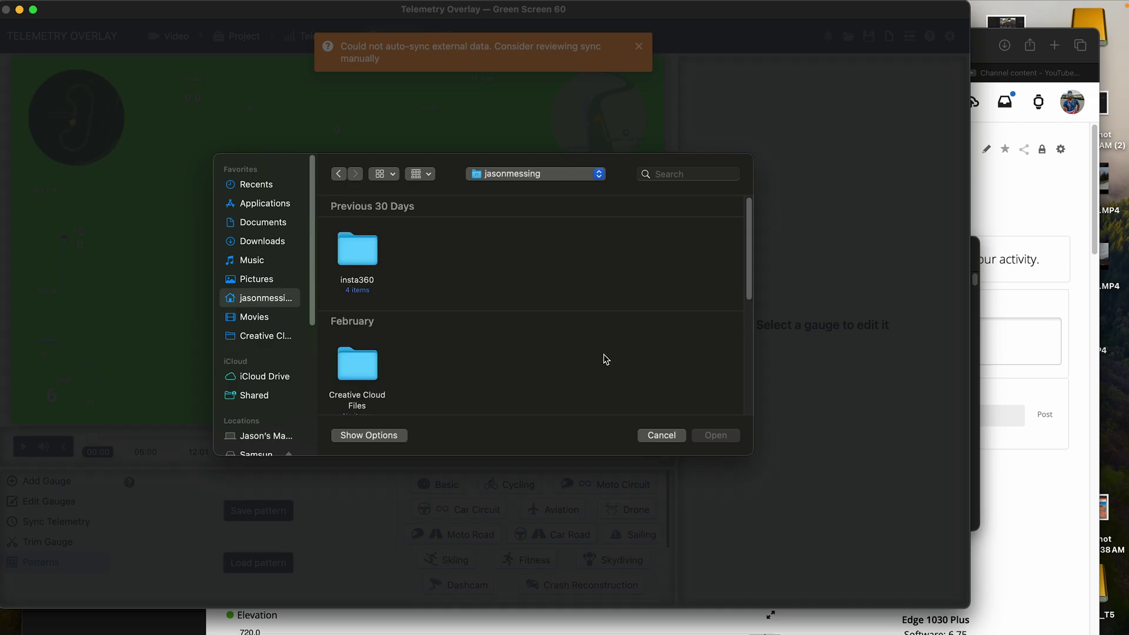
scroll(606, 360, down, 3)
click(661, 326)
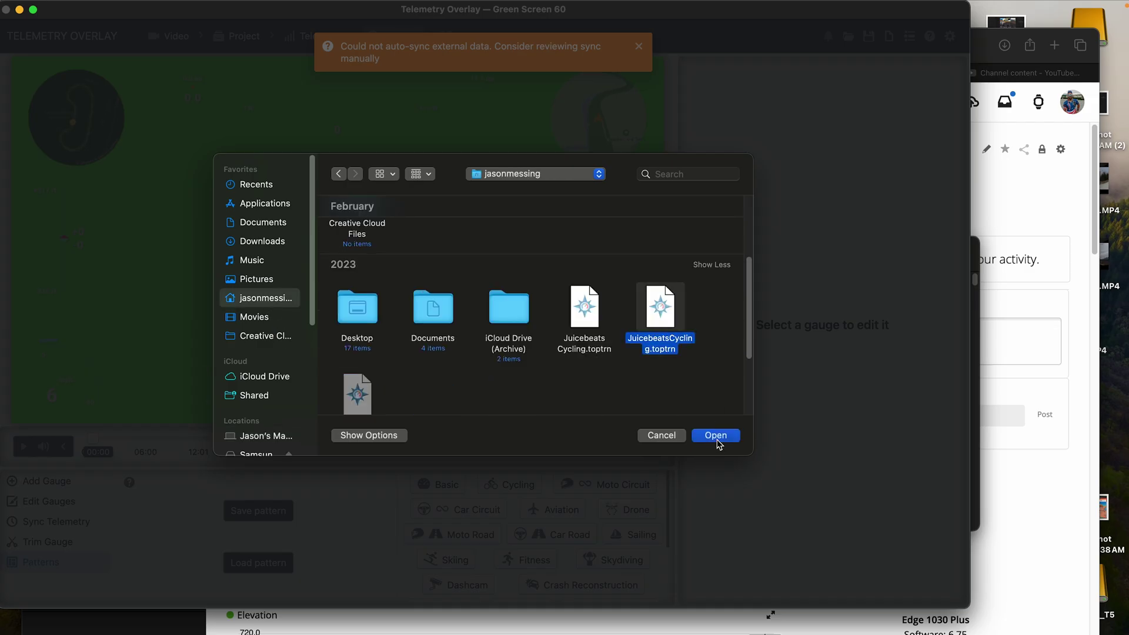
click(716, 436)
key(Return)
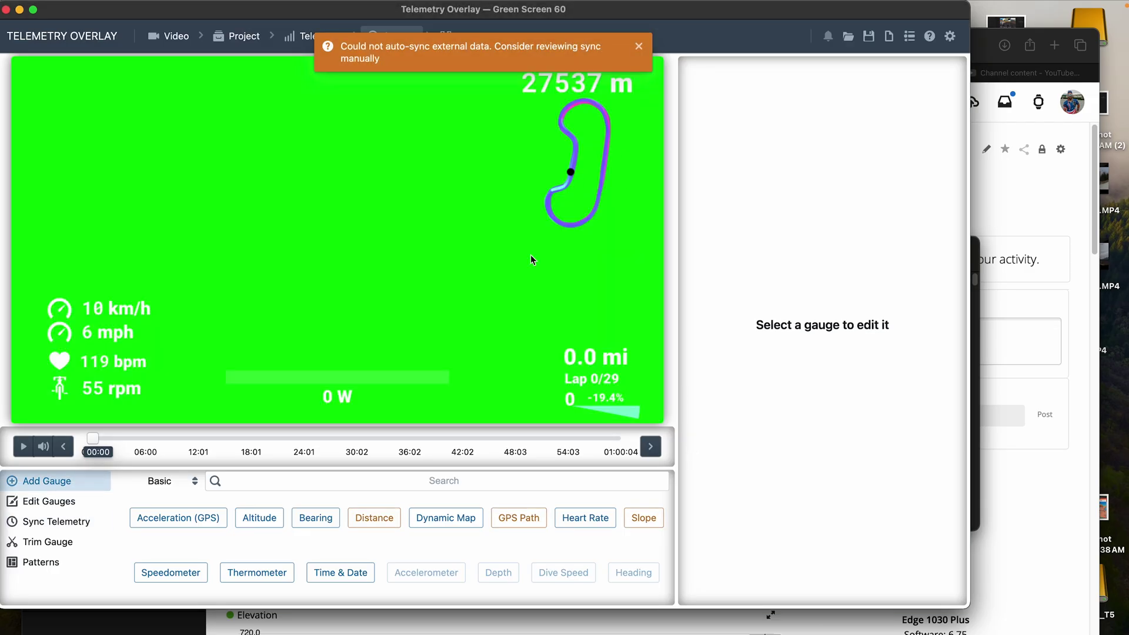
click(638, 47)
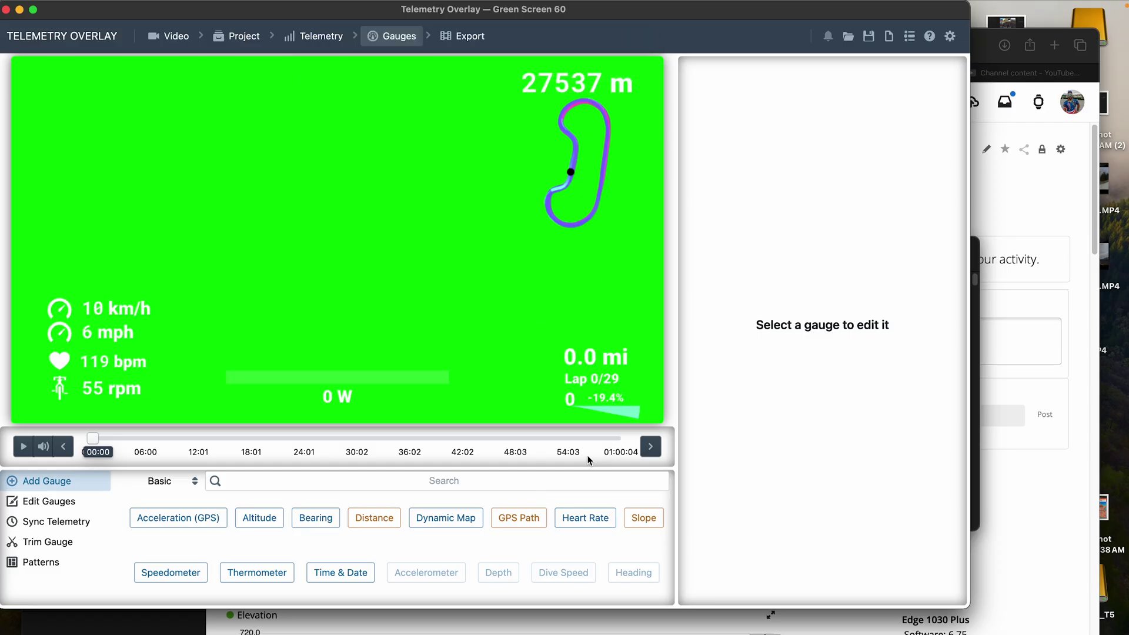
Scrub the preview to about 39:40 and play until 39:41, where it reads 17.1 mi and Lap 29/29
click(94, 440)
drag(94, 440, 453, 436)
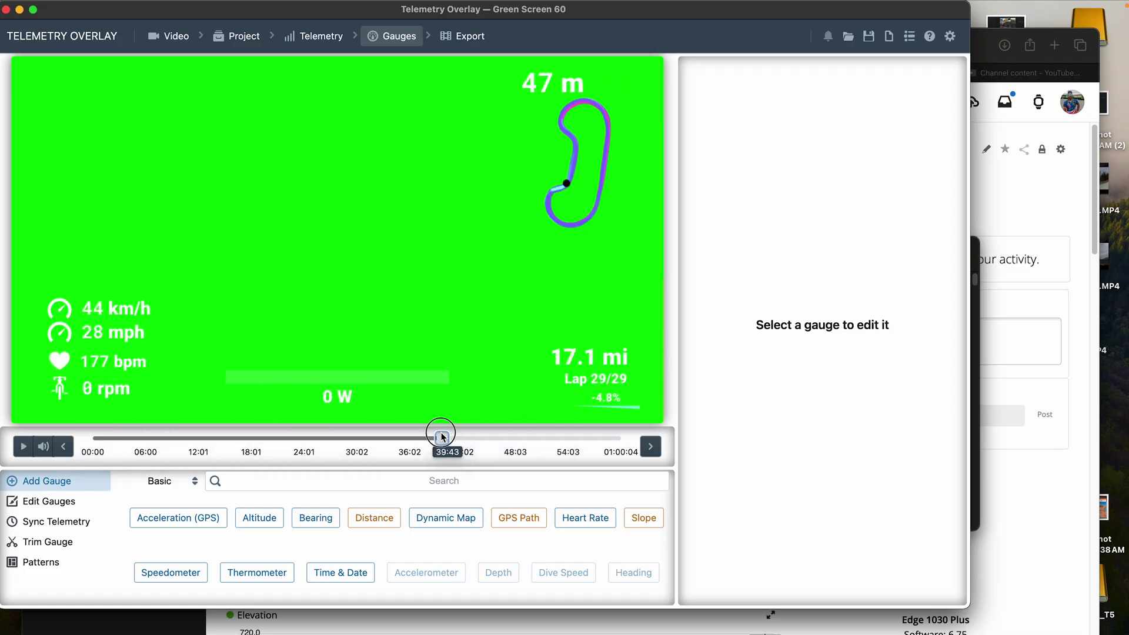
drag(442, 437, 441, 438)
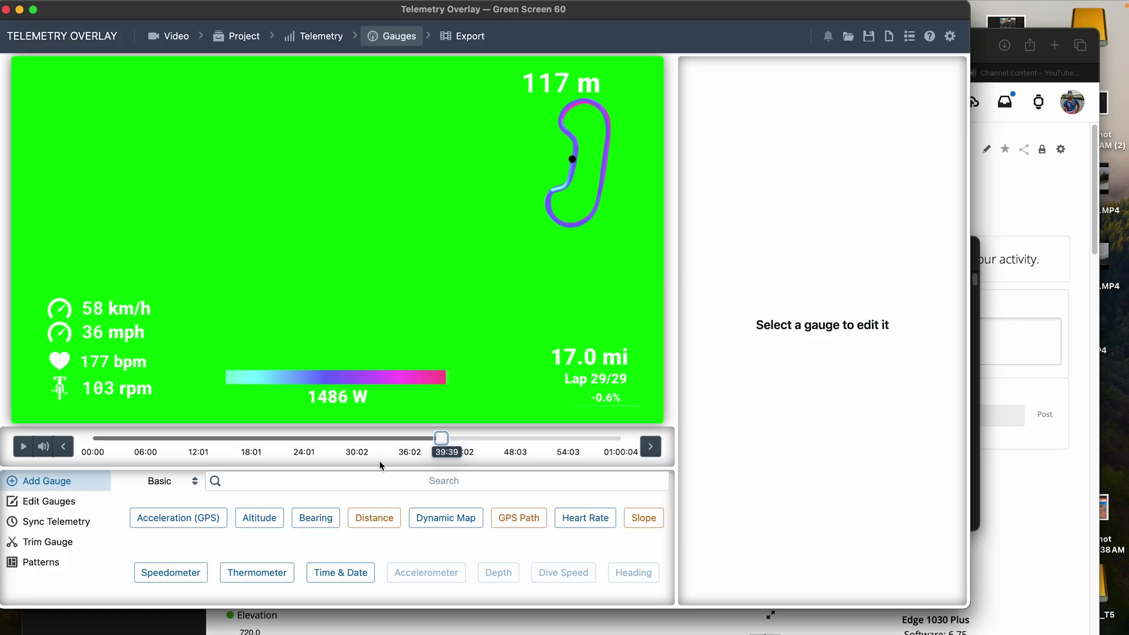
click(25, 448)
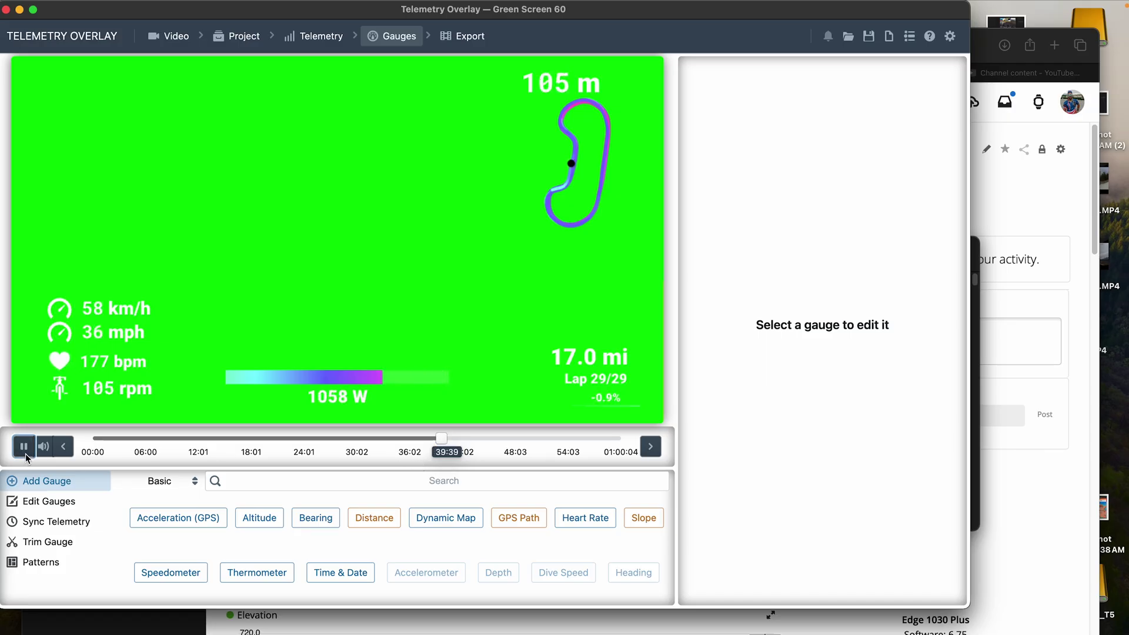
click(24, 448)
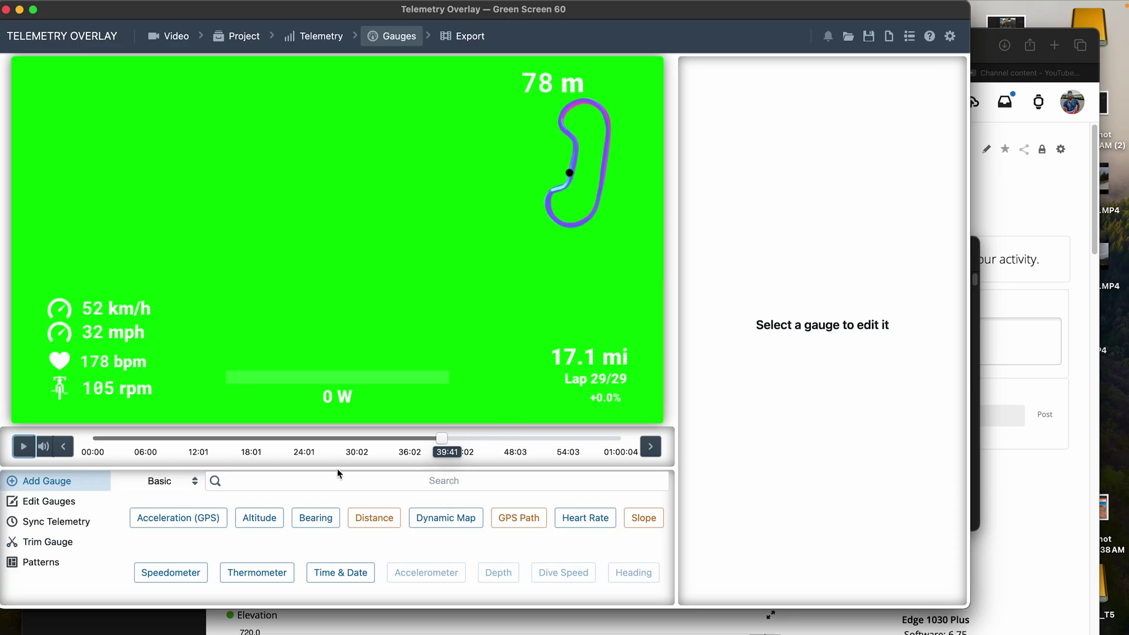
Move the project out point to 40:00 so the duration becomes 40:00
click(240, 36)
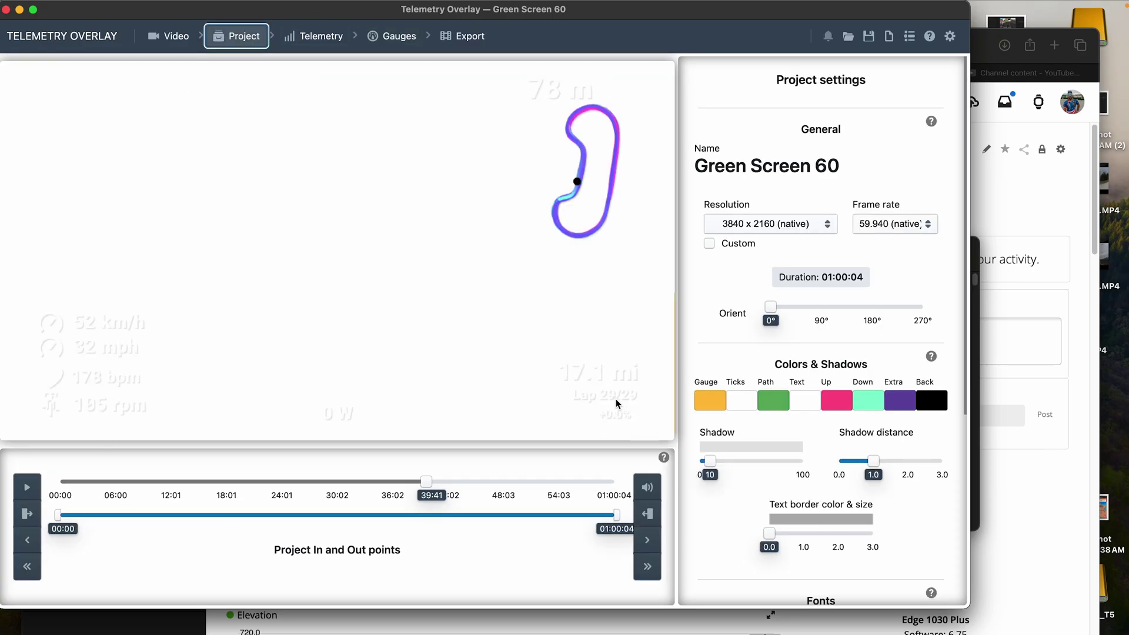
drag(616, 515, 433, 534)
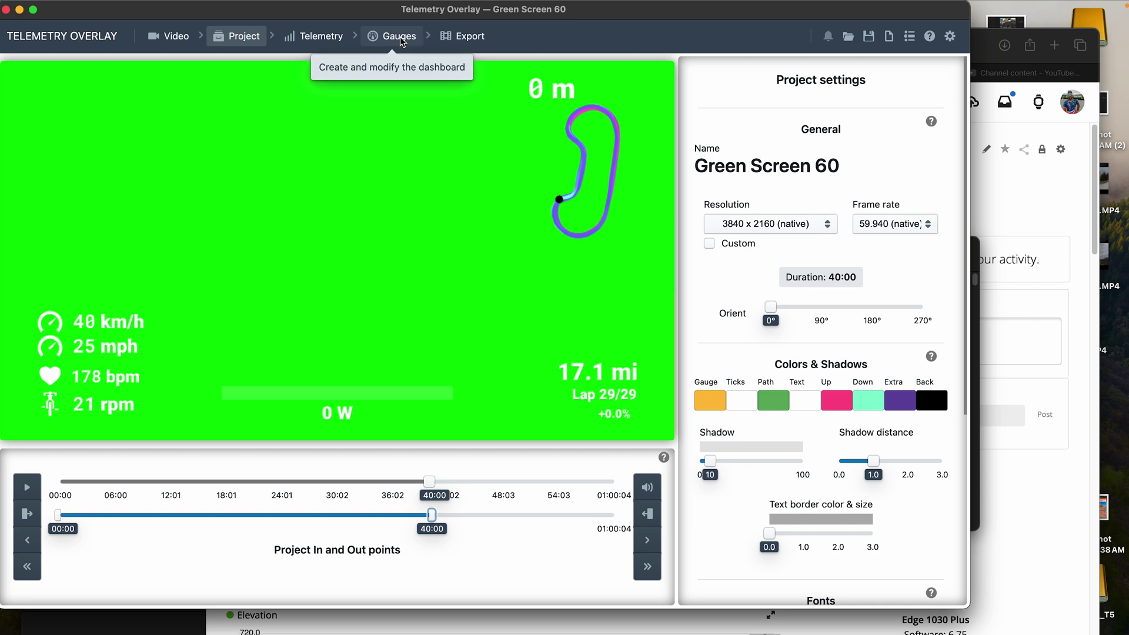
Open the Distance gauge editor and play the preview from about 39:34 to the ride's end
click(377, 36)
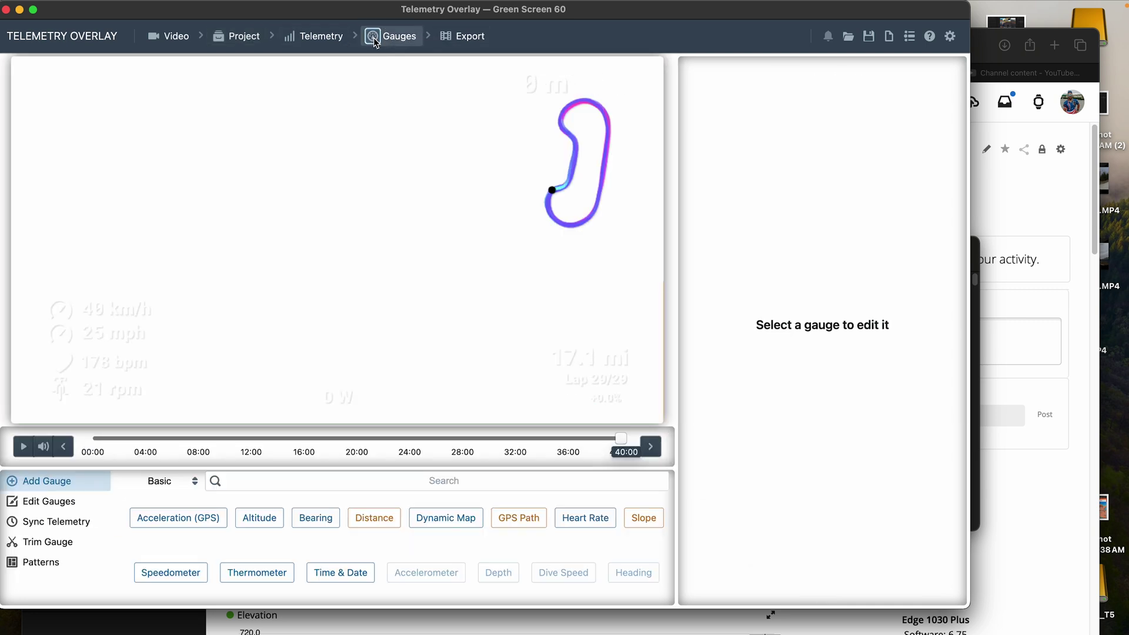
click(552, 91)
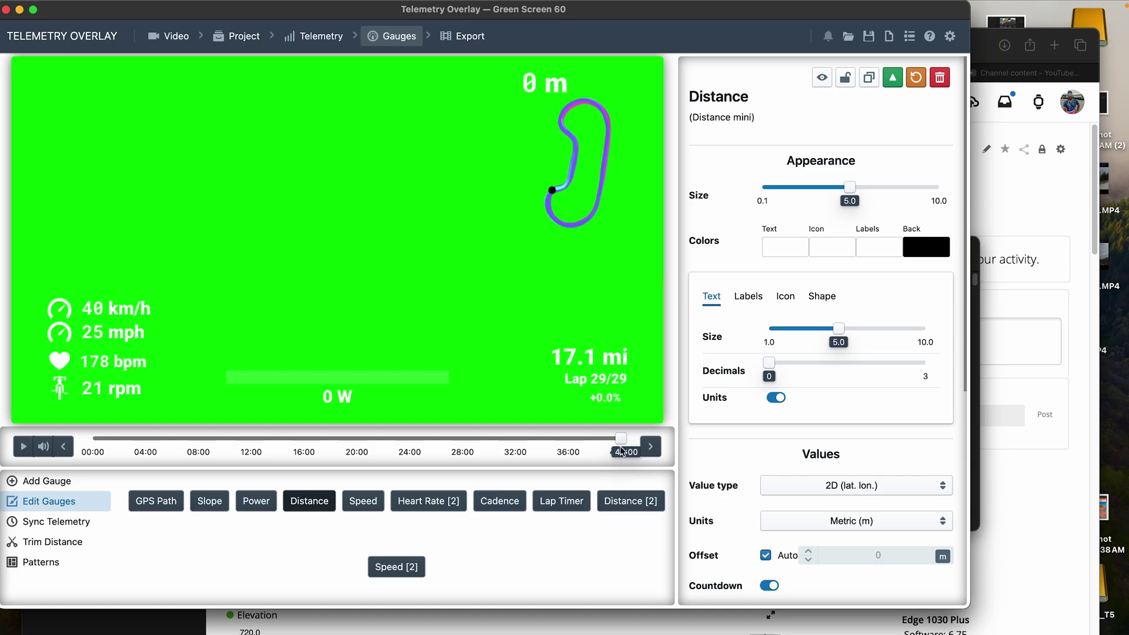
drag(621, 440, 617, 441)
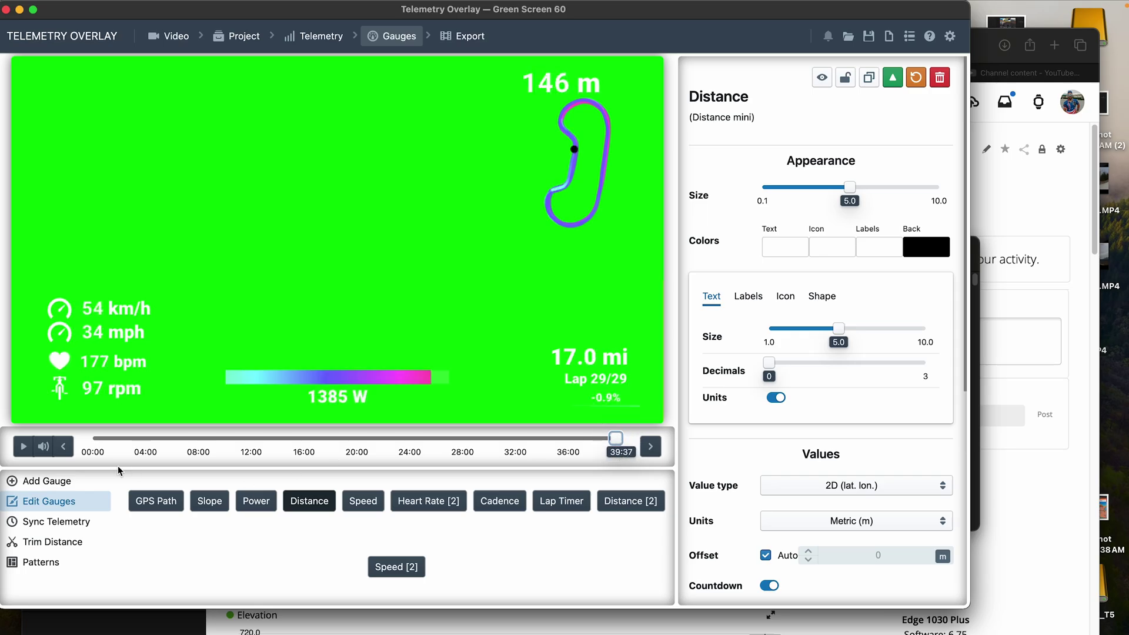
click(23, 448)
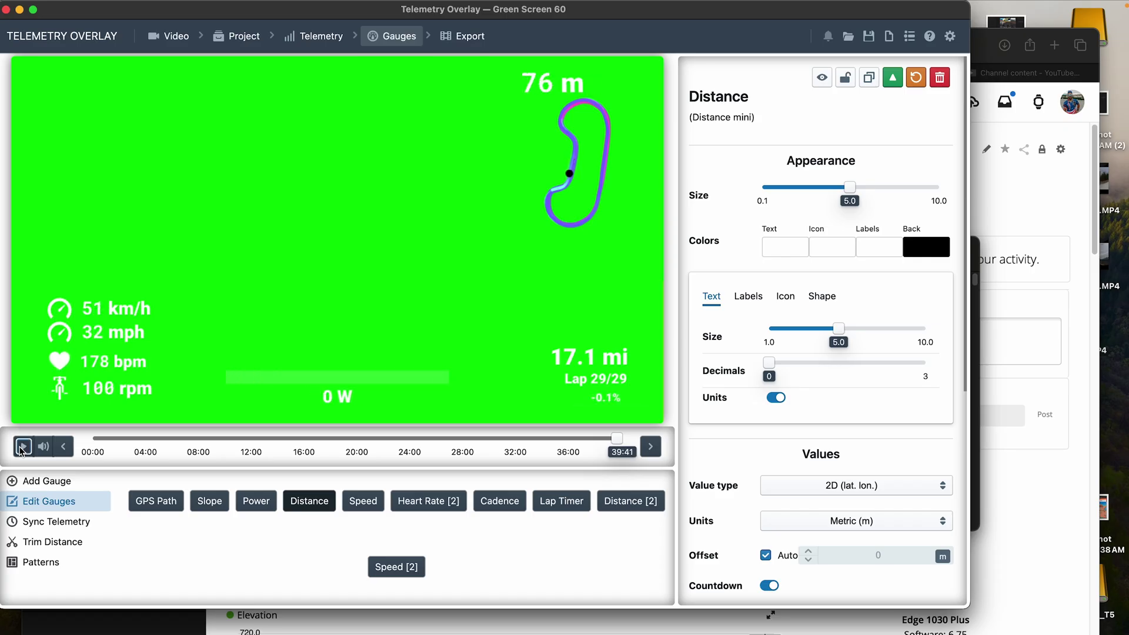
Set the project out point at 39:41, then return to the Distance gauge editor
click(238, 39)
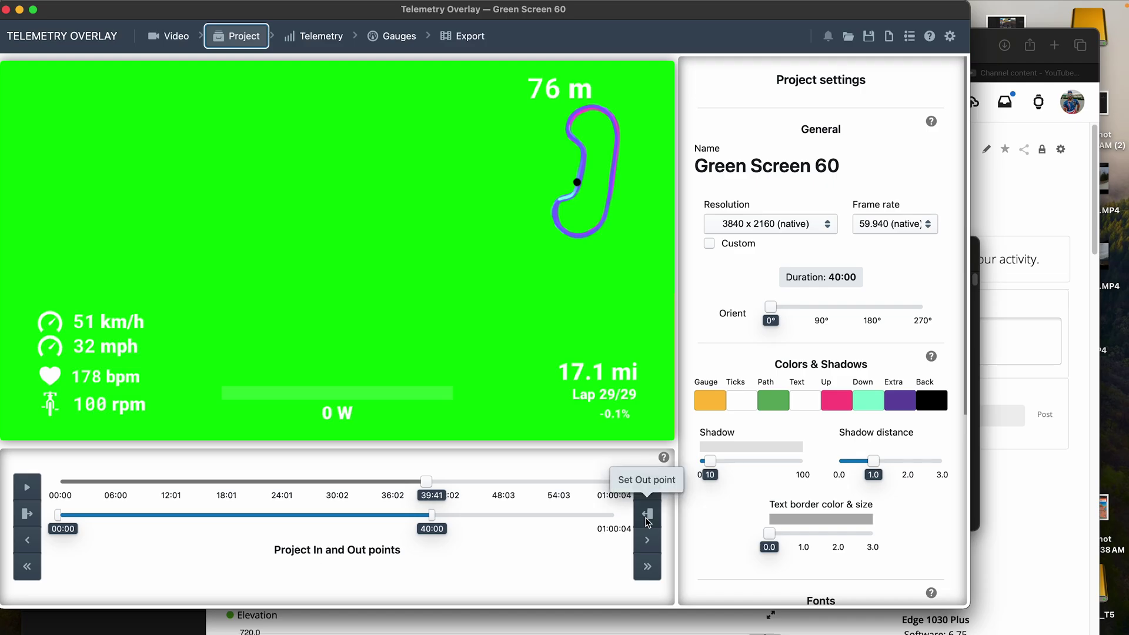
click(647, 515)
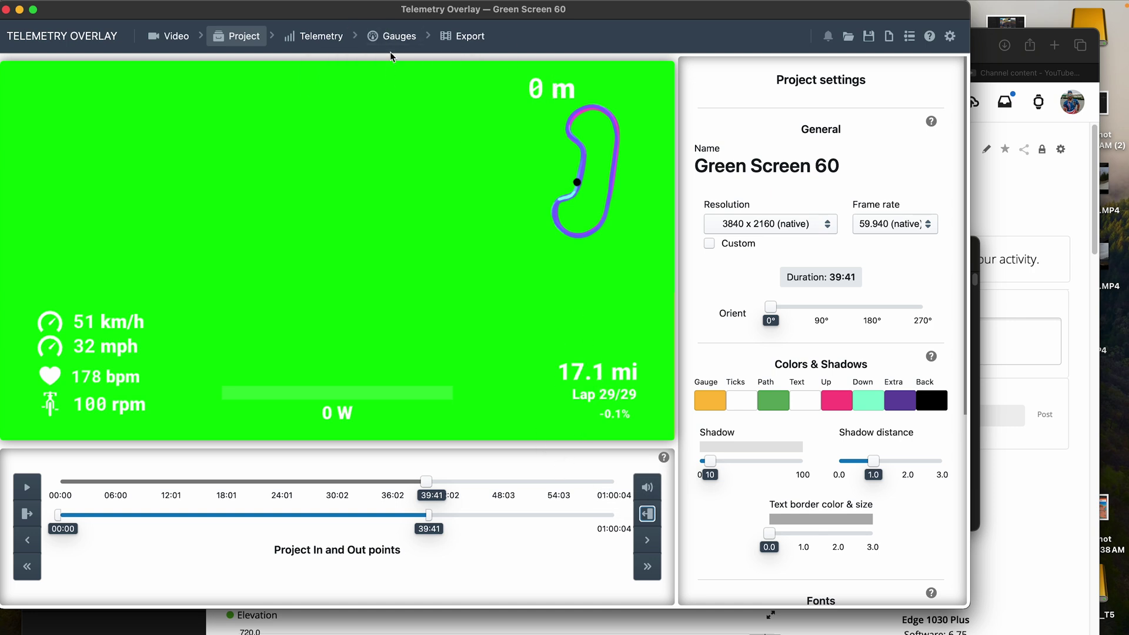
click(392, 36)
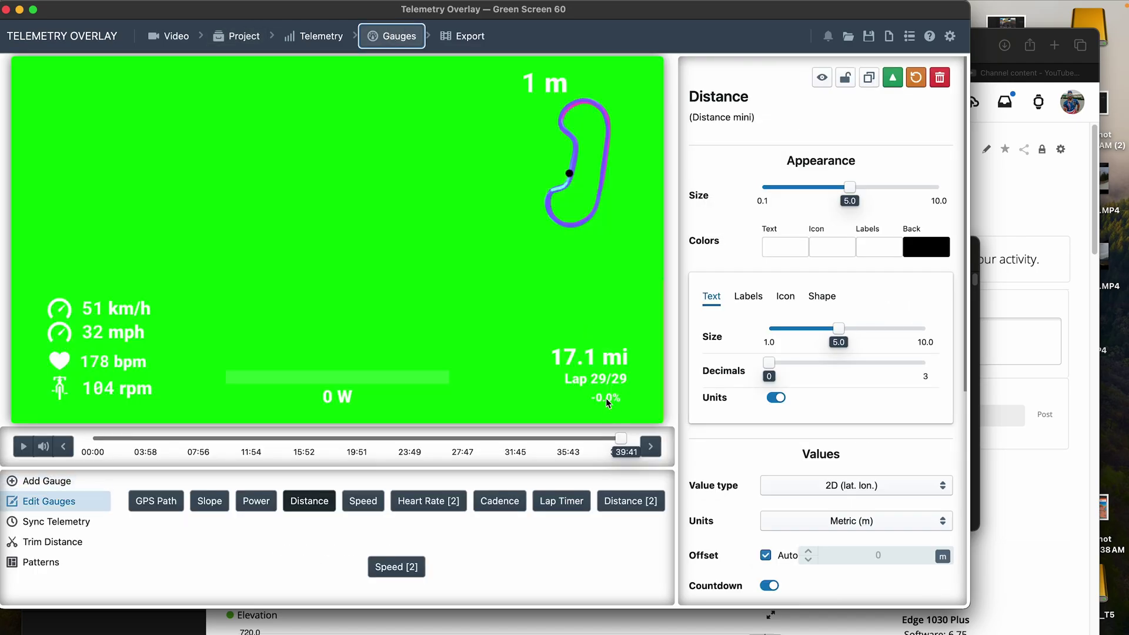
Set the Lap Timer's finish line at the ride's end and confirm Lap 30/30 at 39:41
click(602, 383)
scroll(815, 503, down, 5)
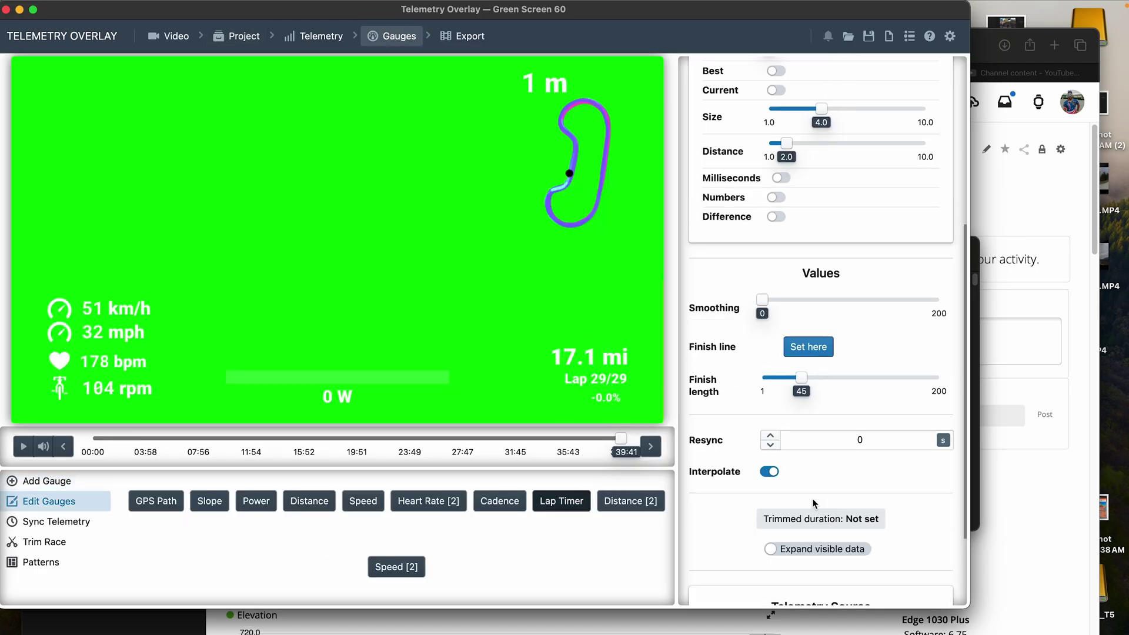
scroll(813, 503, down, 2)
click(809, 231)
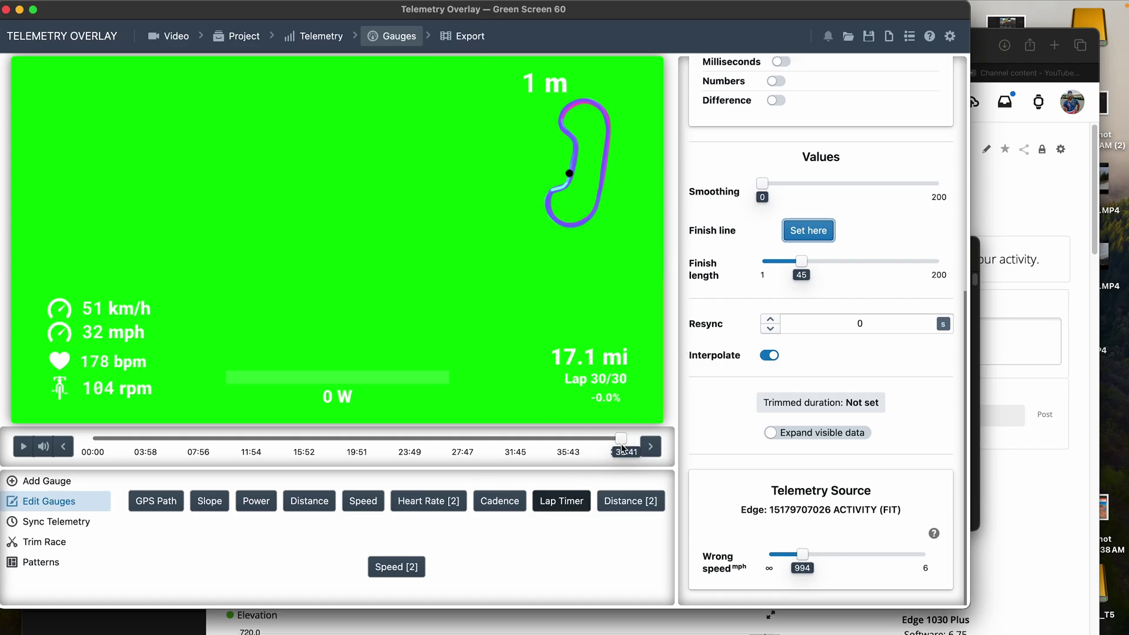
mouse_move(623, 449)
mouse_down()
mouse_move(608, 437)
mouse_move(641, 445)
mouse_up()
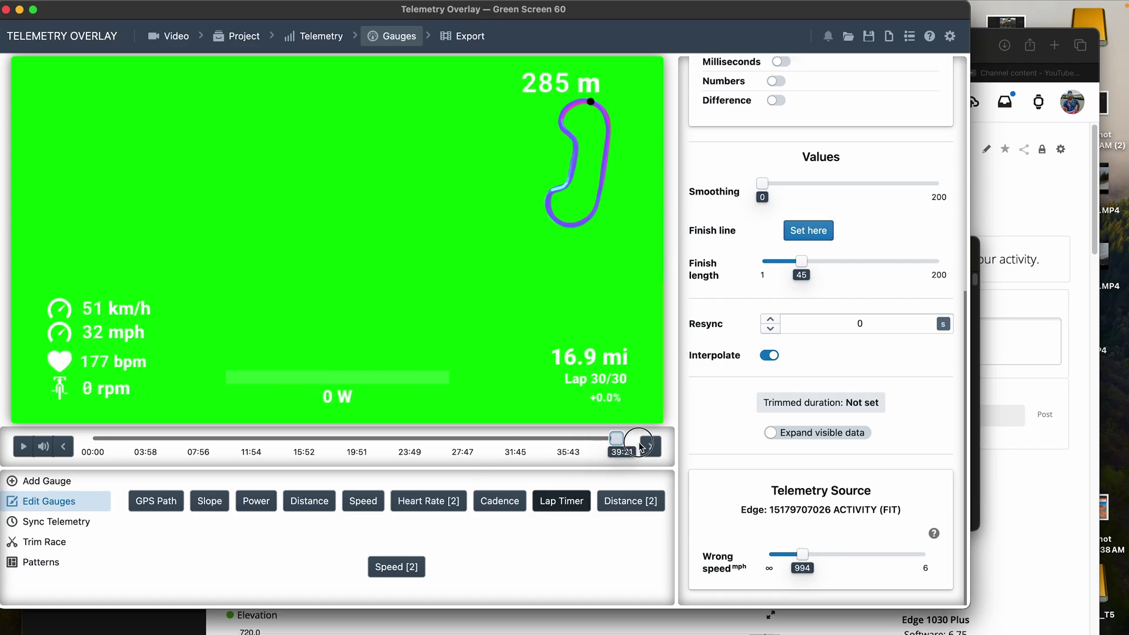
click(642, 446)
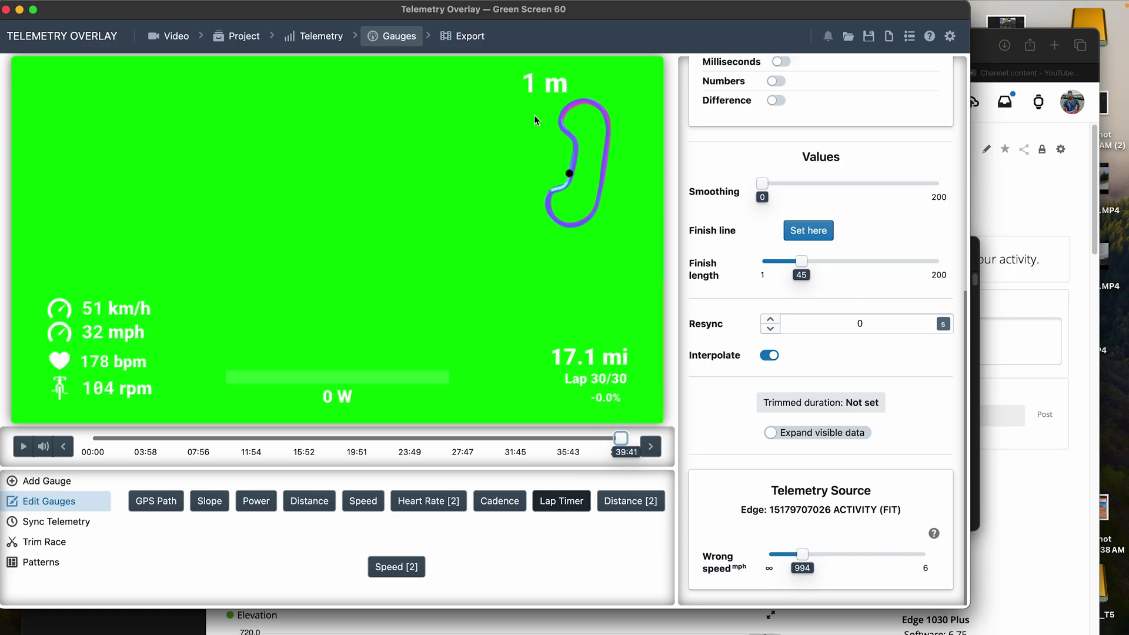
Recheck the project settings, then rewind the Lap Timer preview to 00:00
click(256, 40)
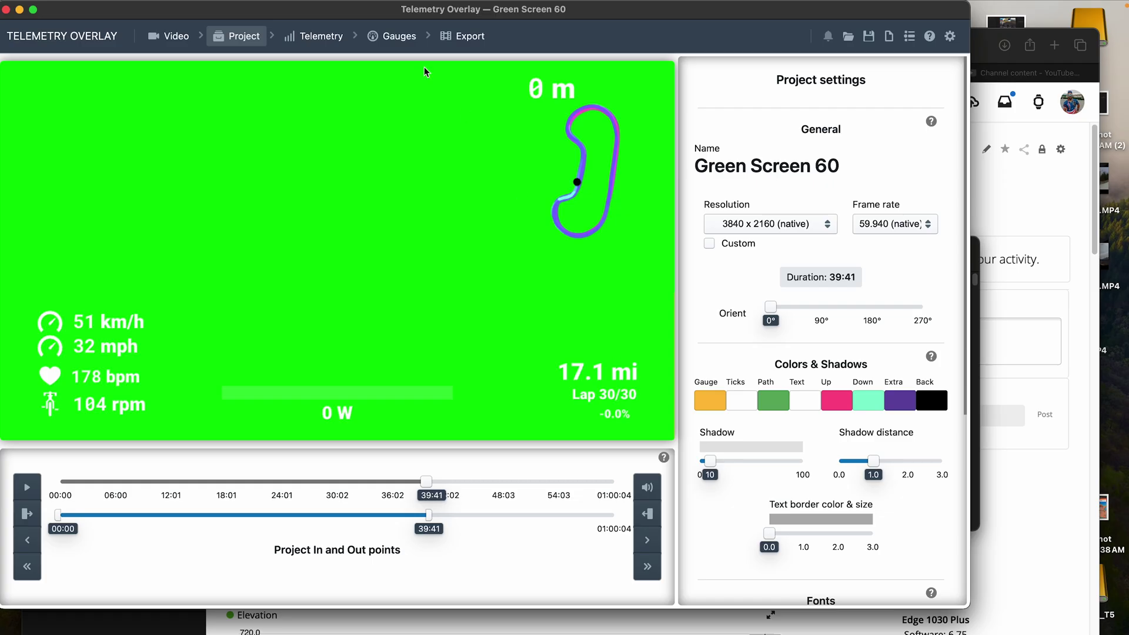
click(392, 36)
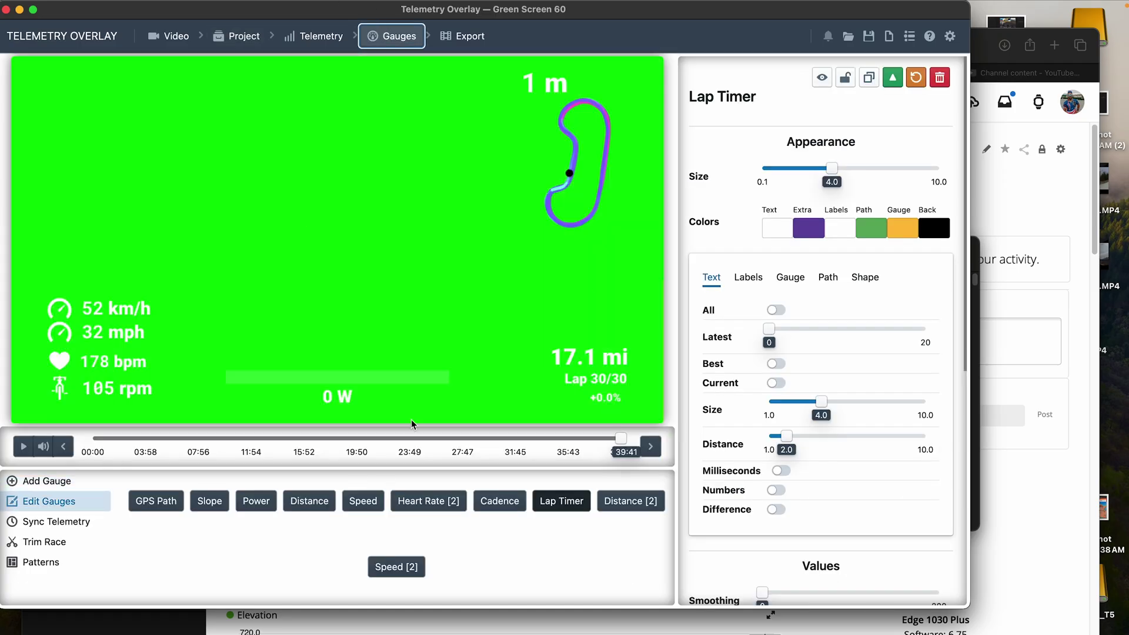
scroll(785, 473, down, 7)
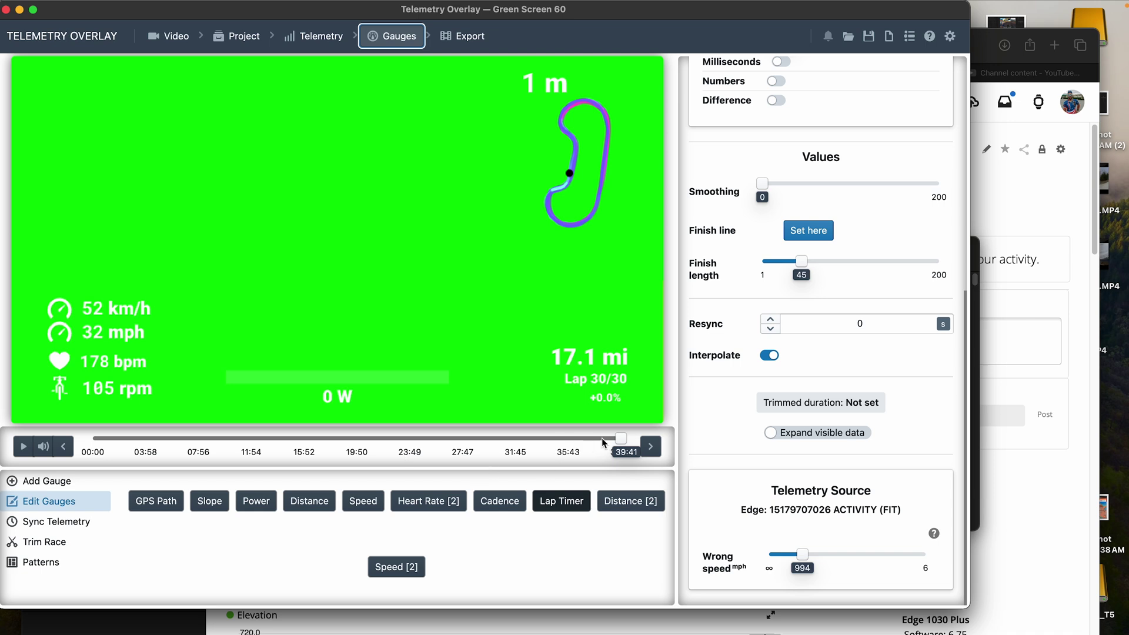
mouse_move(618, 442)
mouse_down()
mouse_move(84, 452)
mouse_move(619, 450)
mouse_up()
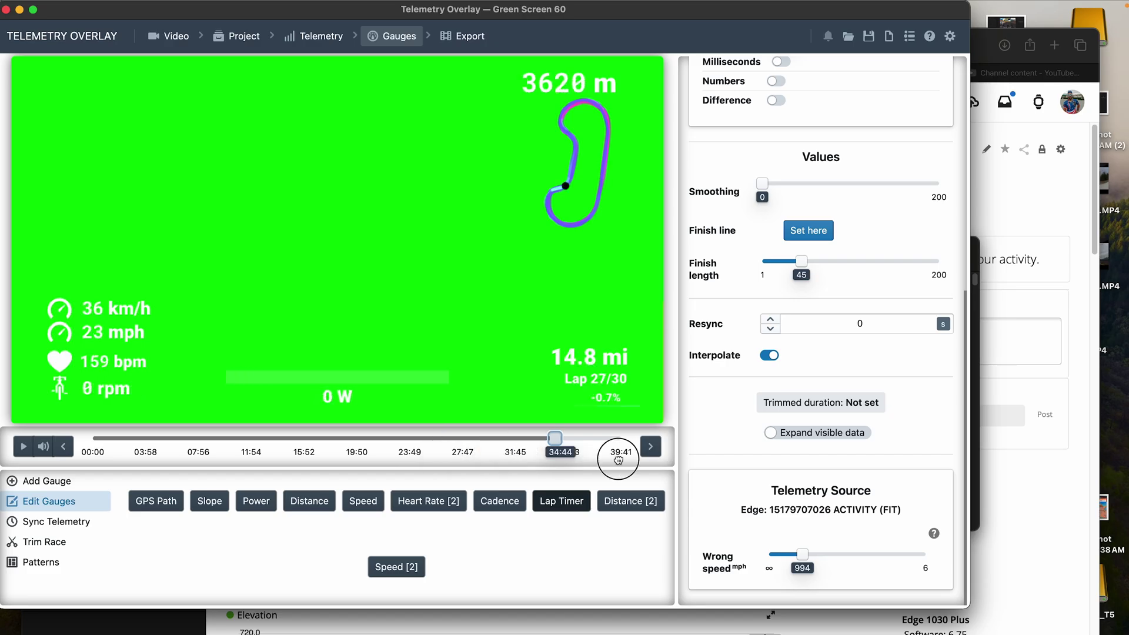
Check the export destination, Green Screen 60.MP4 in telemetry-overlay, then close Telemetry Overlay
click(467, 39)
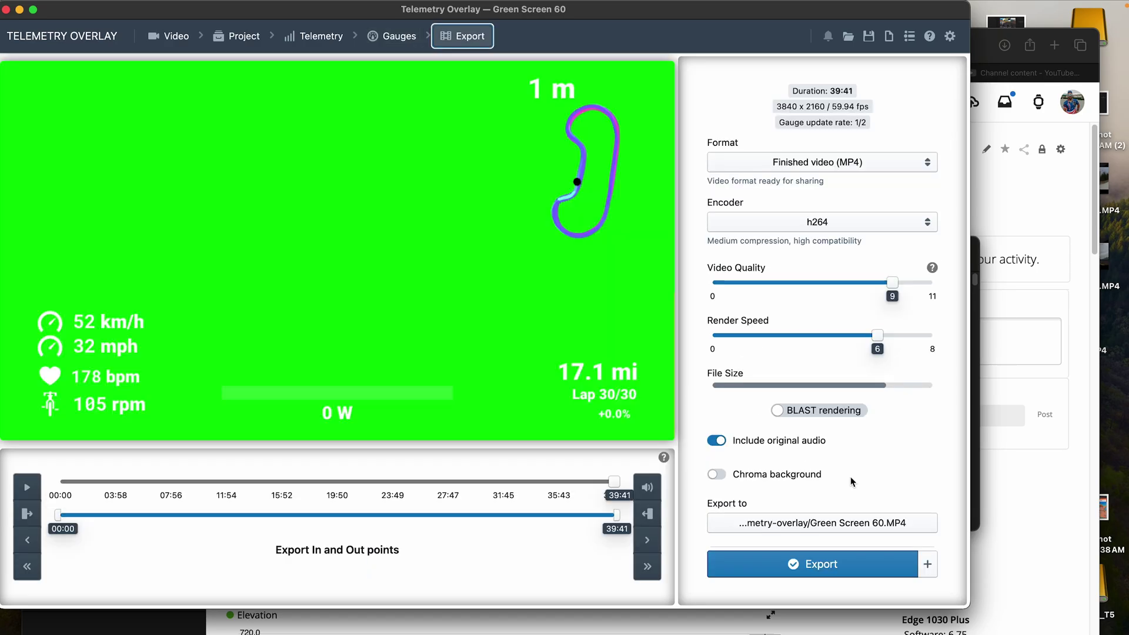
click(837, 525)
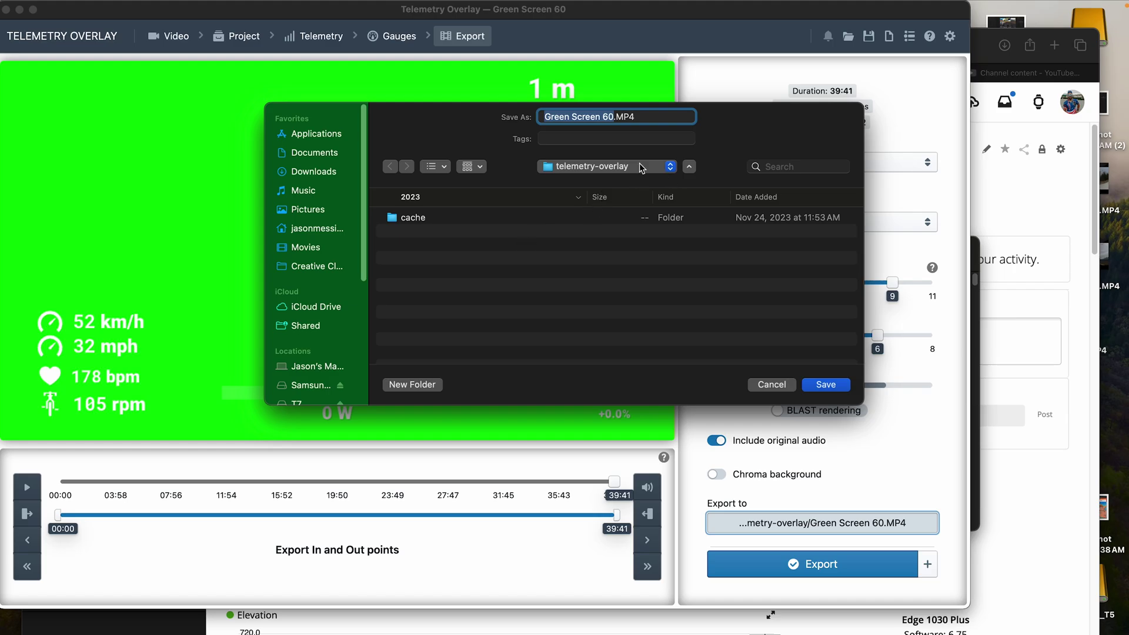
click(772, 385)
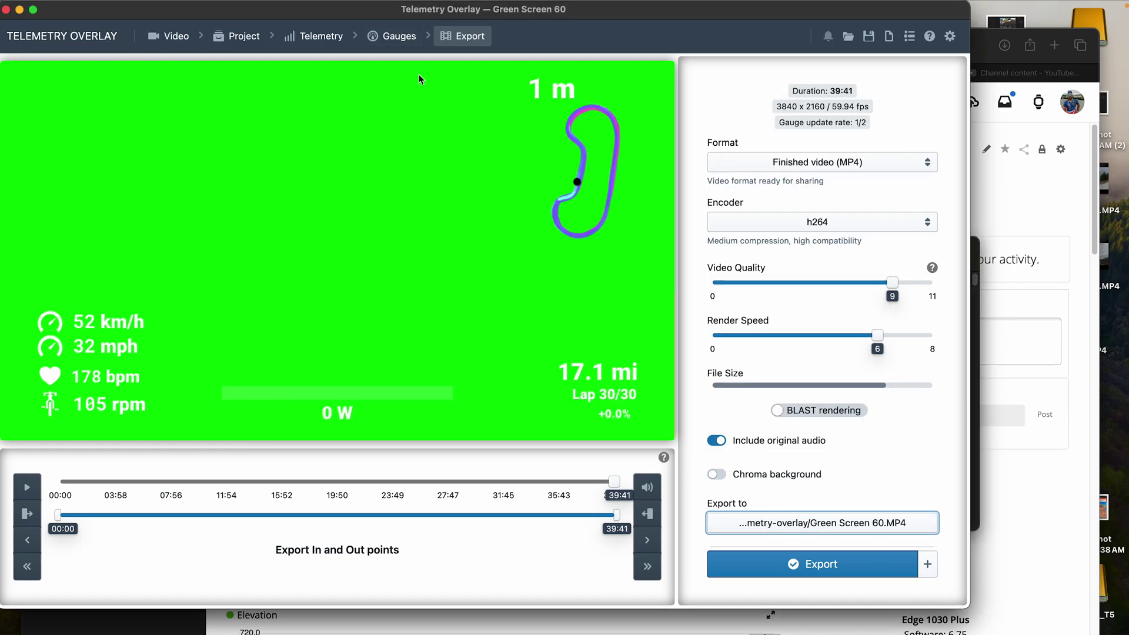
click(7, 10)
Quit Telemetry Overlay, close the Downloads Finder window, and bring Premiere Pro 2024 forward
click(570, 331)
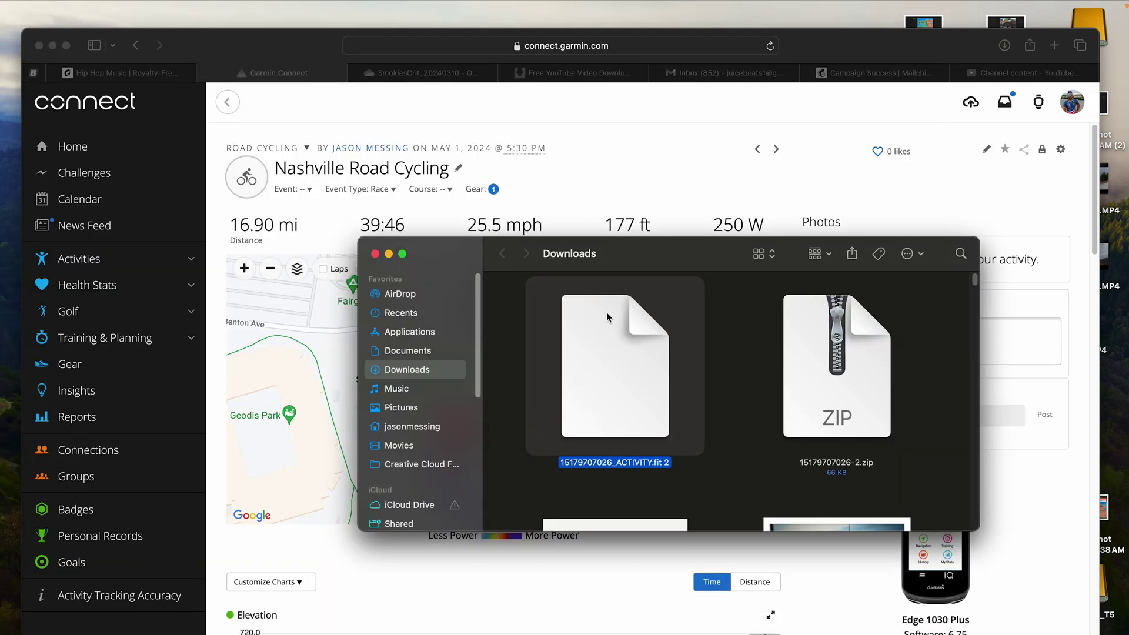
click(375, 254)
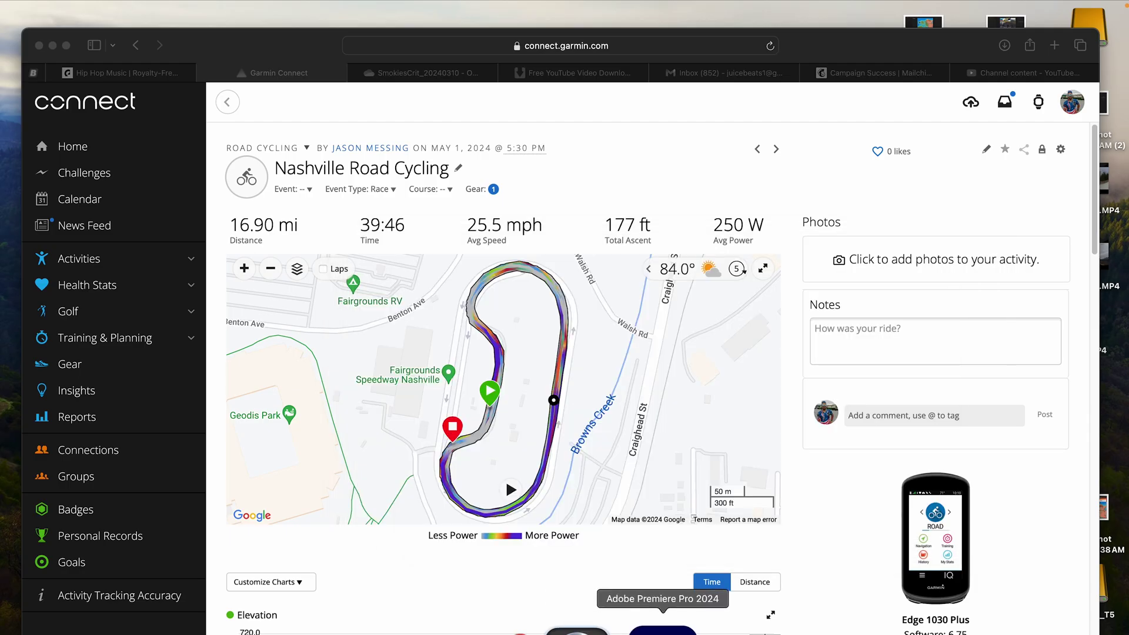
click(641, 629)
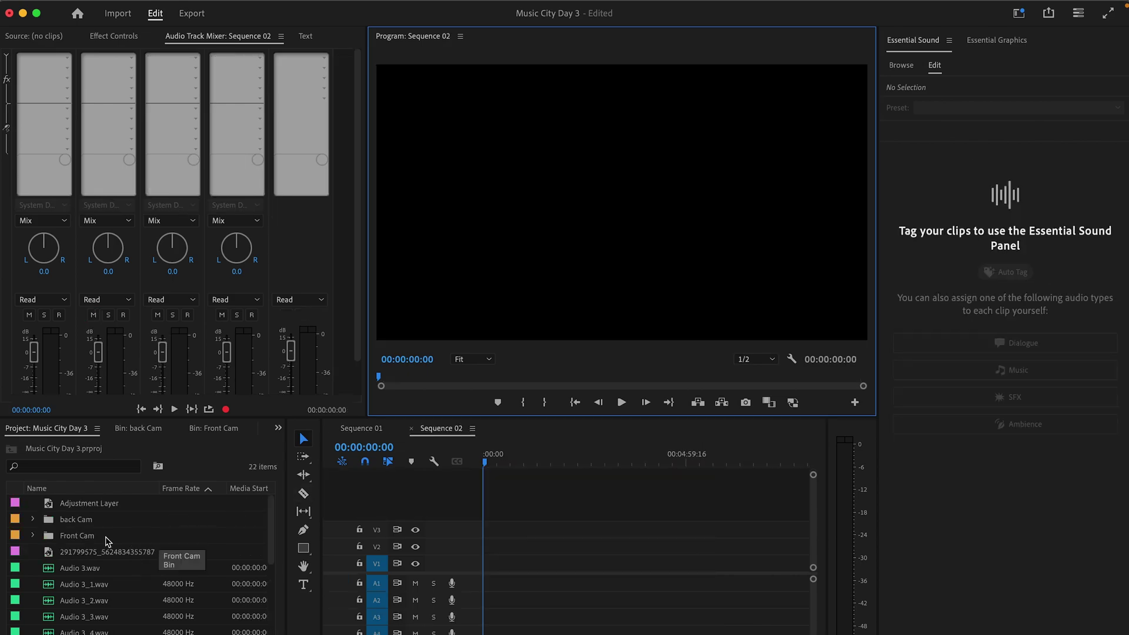
Place GH011546.MP4 from the Front Cam bin on V1/A1, keeping sequence settings, and fit it to frame
double_click(68, 535)
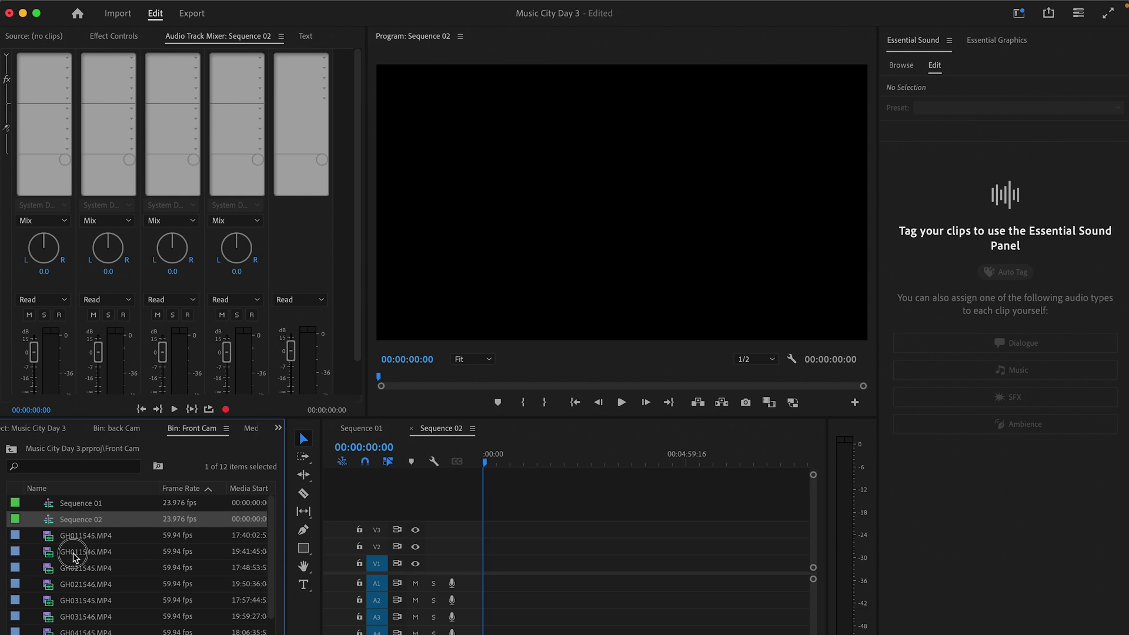
click(72, 552)
drag(109, 559, 469, 579)
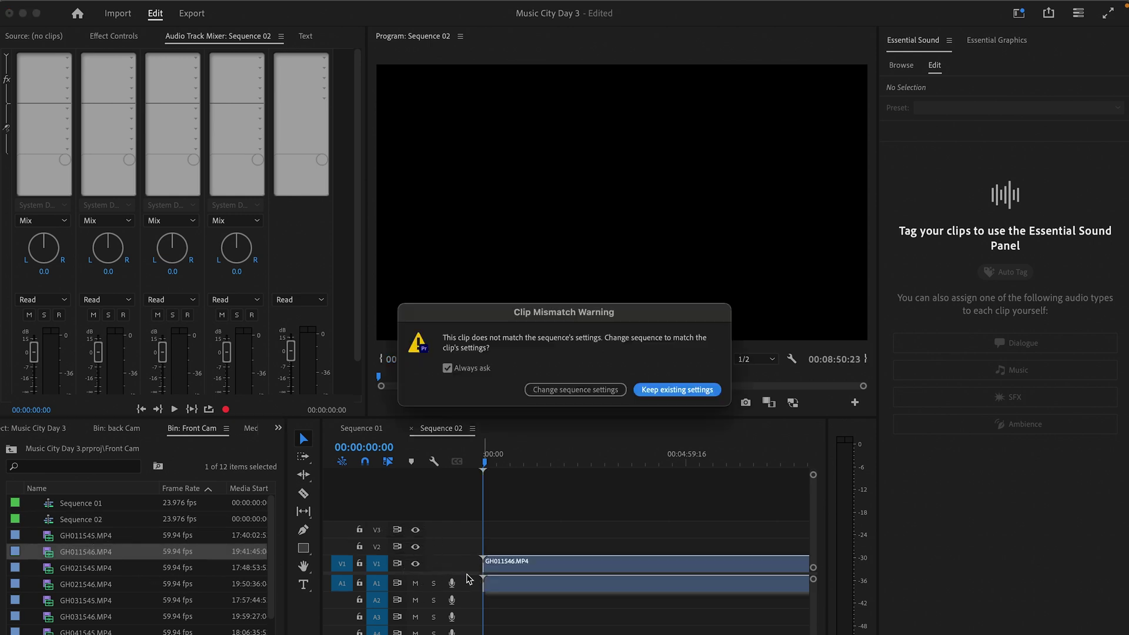
click(666, 390)
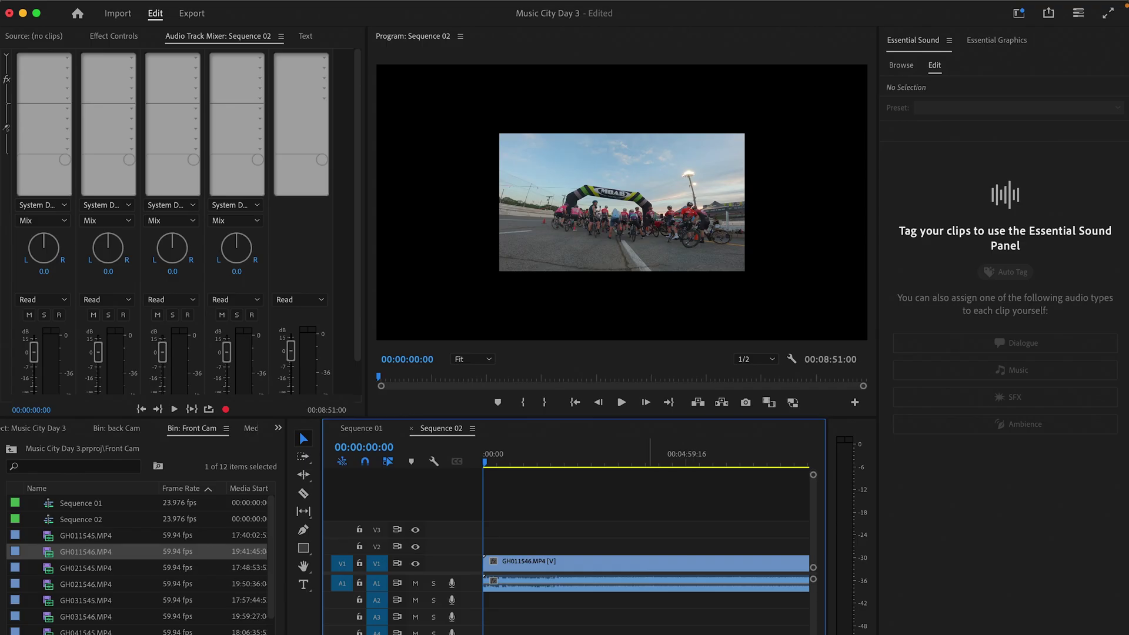
right_click(594, 565)
scroll(668, 614, down, 1)
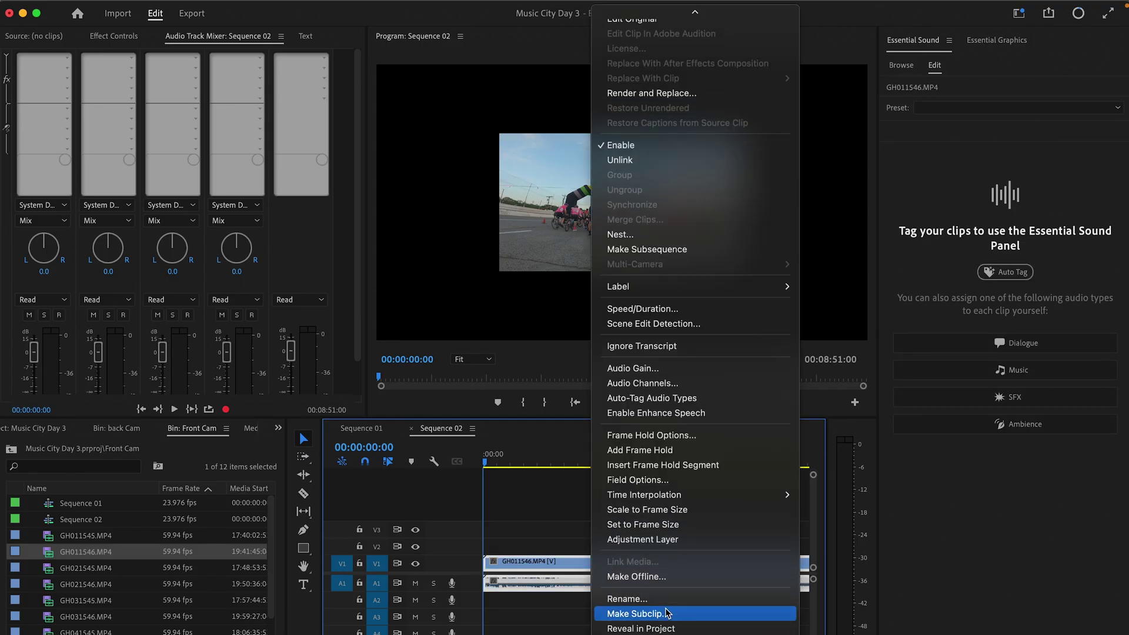
click(647, 525)
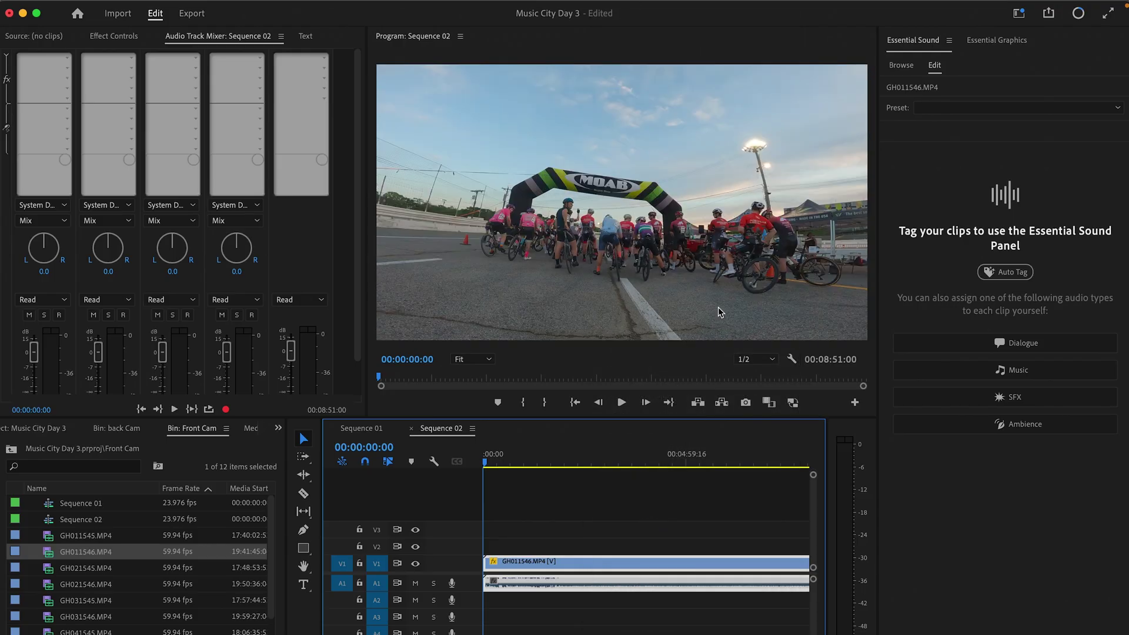
Play and skim the front-cam footage, then return to the sequence start
click(628, 404)
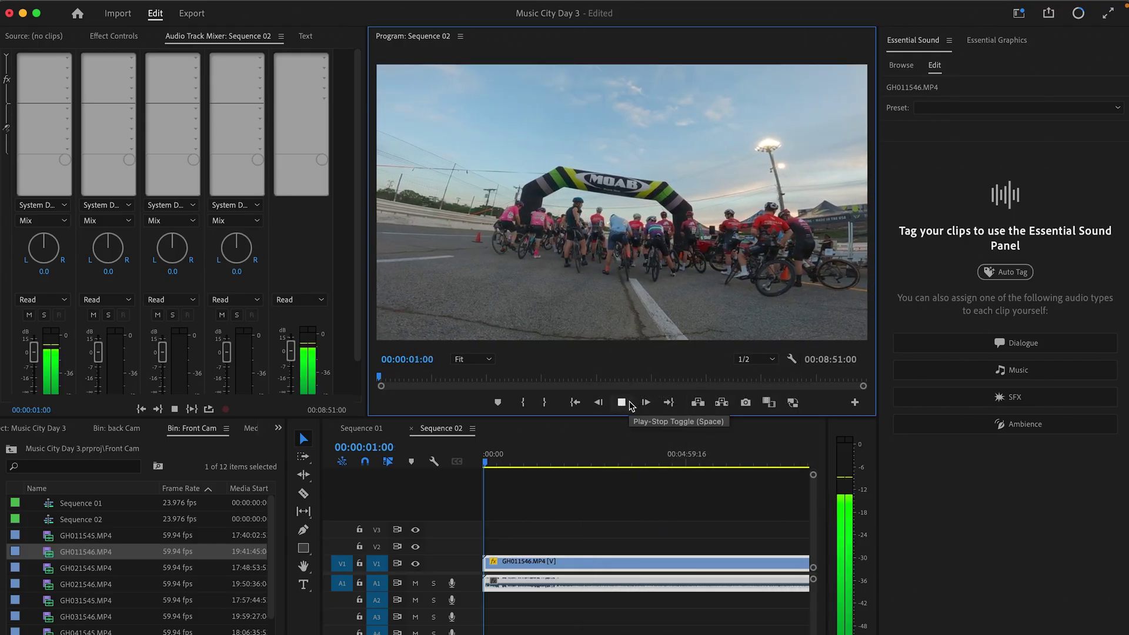
click(629, 403)
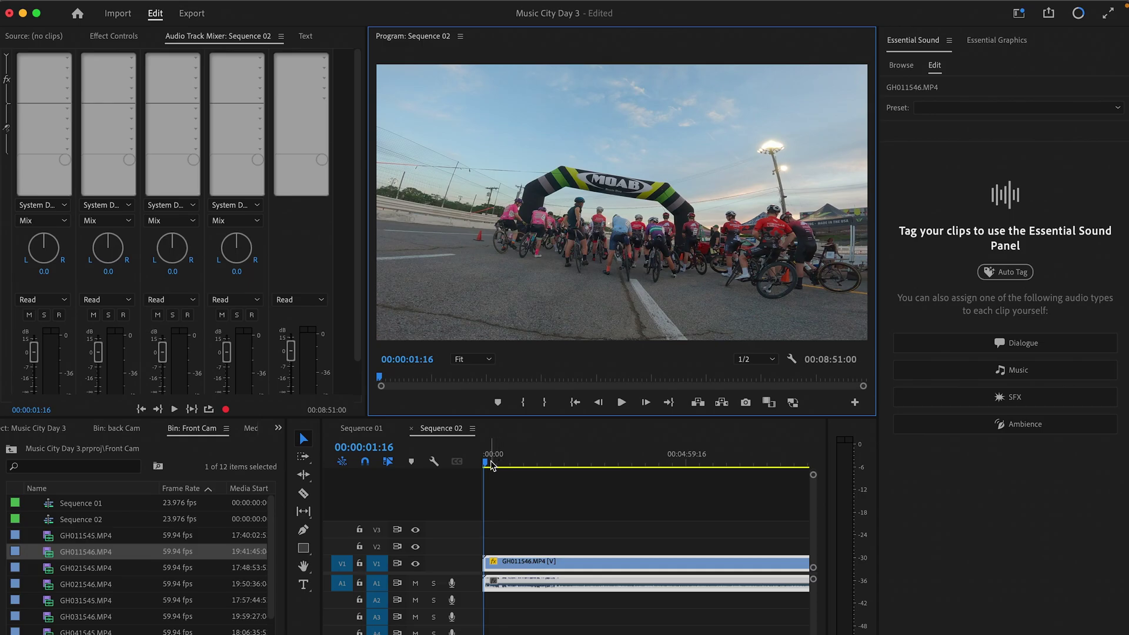
drag(492, 464, 730, 492)
key(Home)
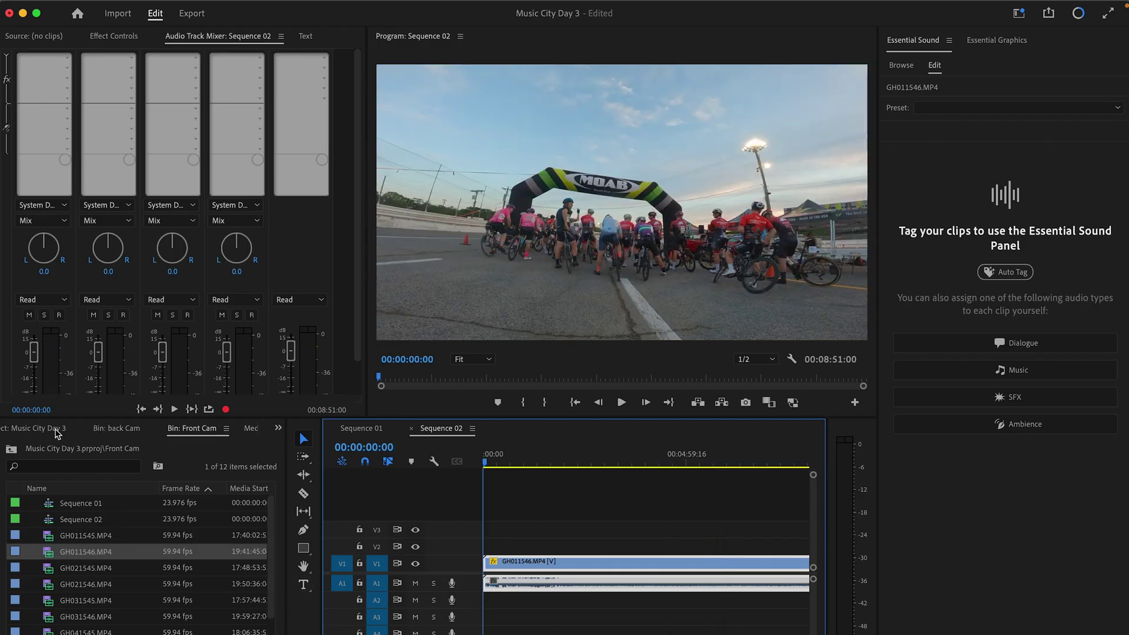
Put back-cam clip GOPR0496.MP4 on V2 above the front cam and select it
click(105, 429)
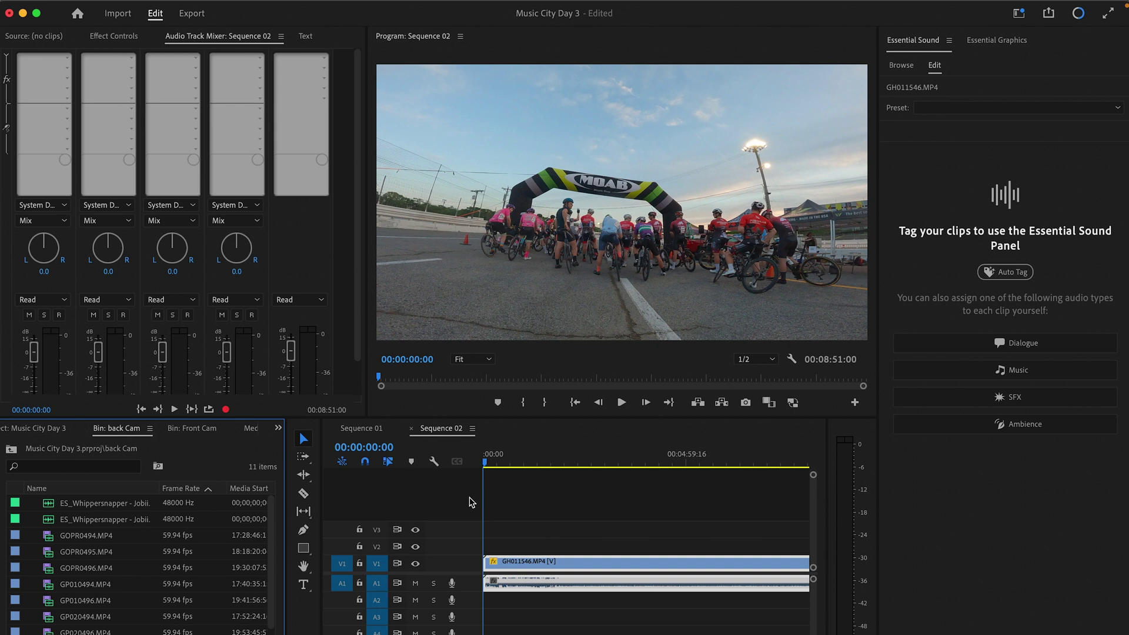
click(90, 555)
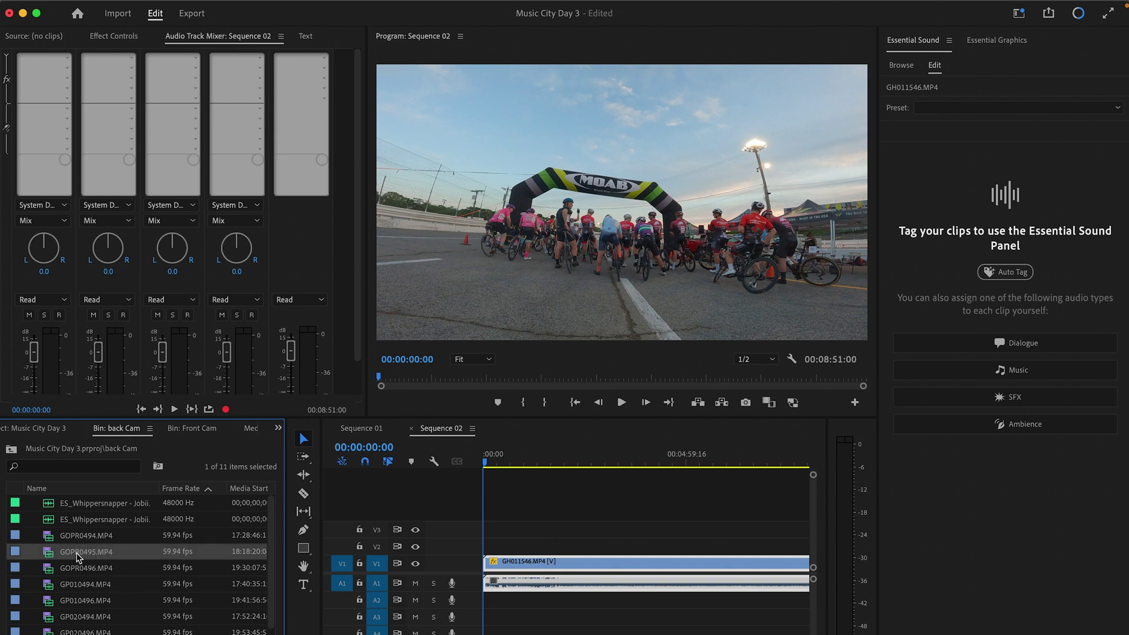
drag(78, 558, 490, 546)
click(91, 568)
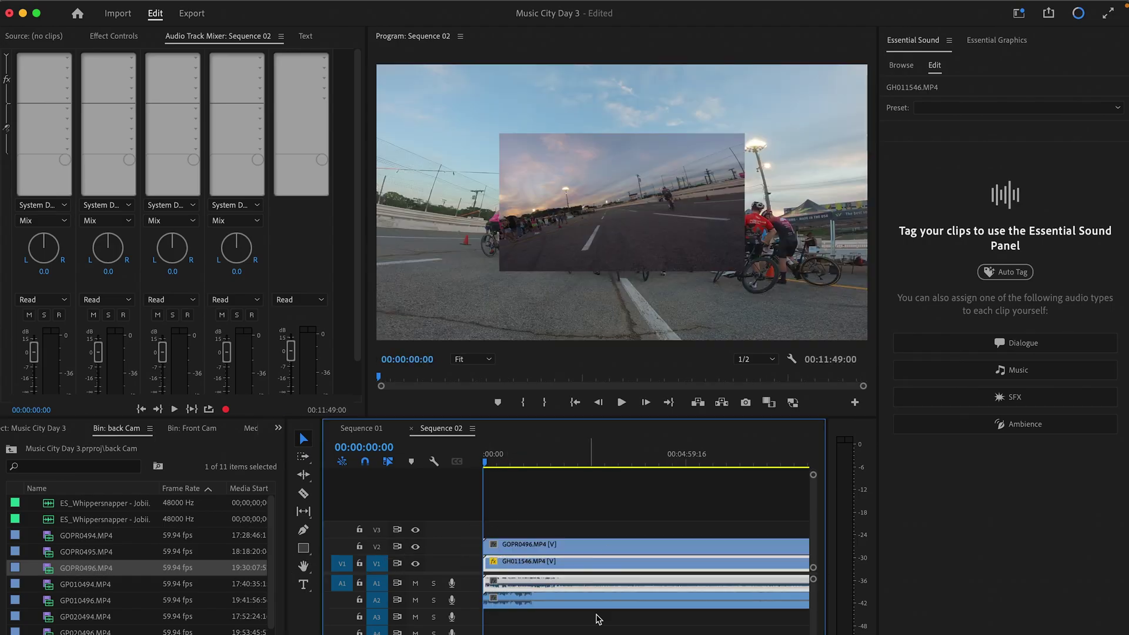
key(minus)
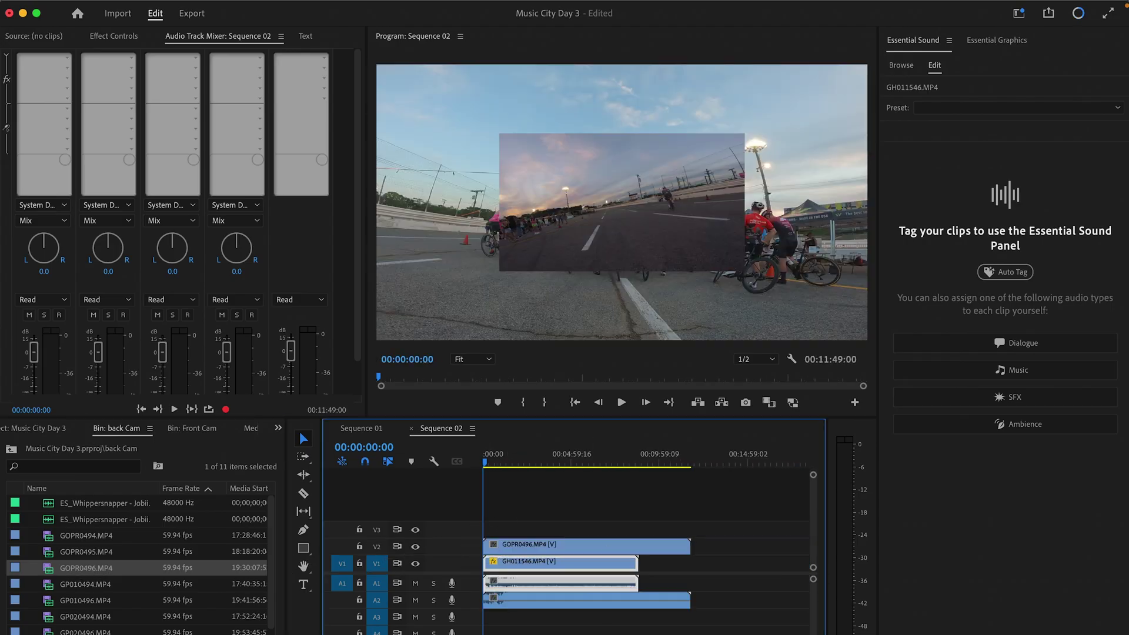
click(562, 546)
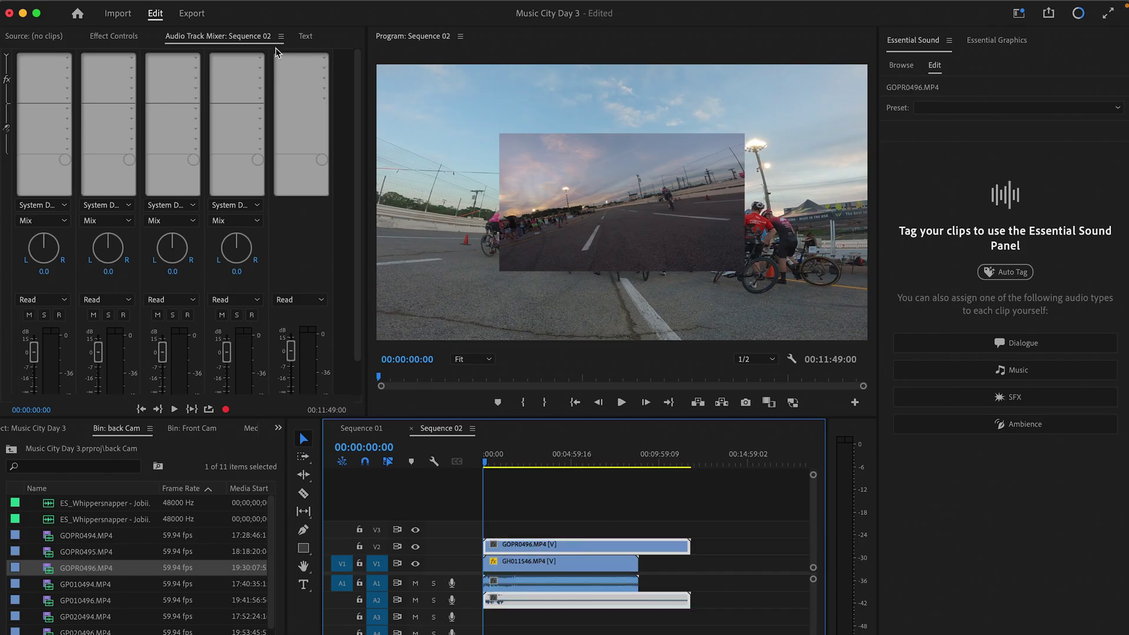
In Effect Controls, set the inset to Scale 75 and Position 708, 405
click(123, 36)
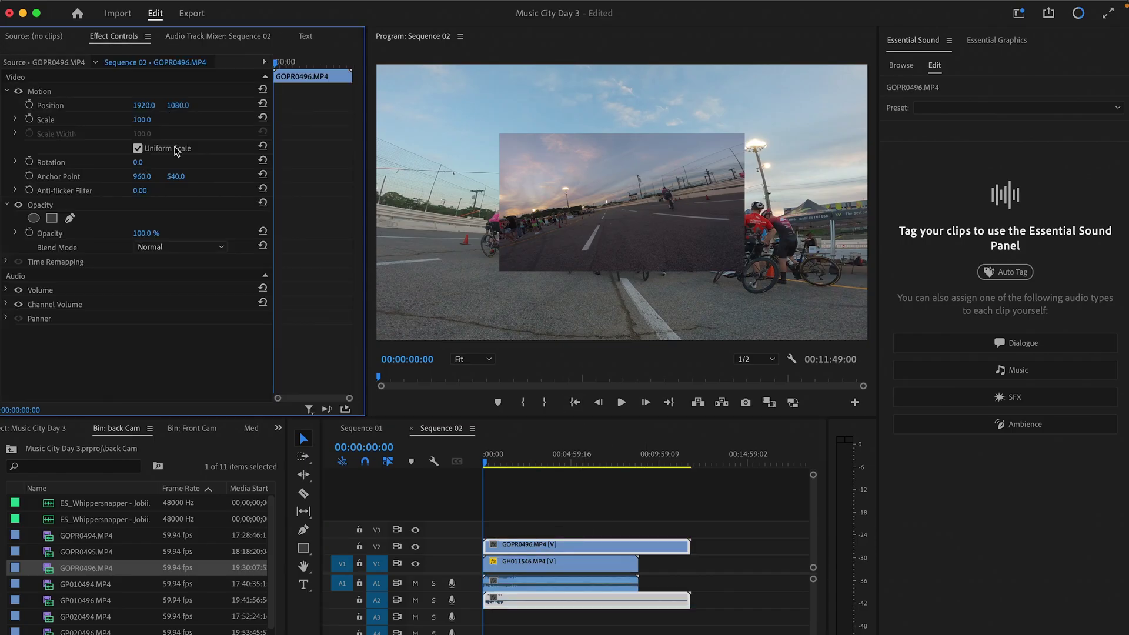
click(142, 119)
text(75)
key(Return)
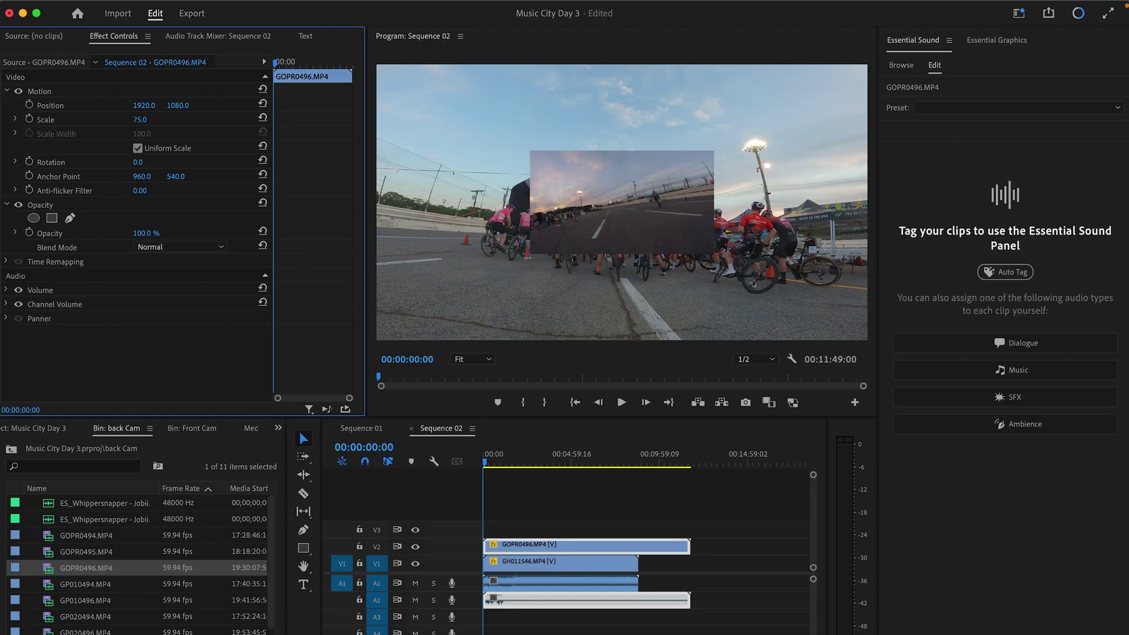
click(148, 104)
text(708)
key(Return)
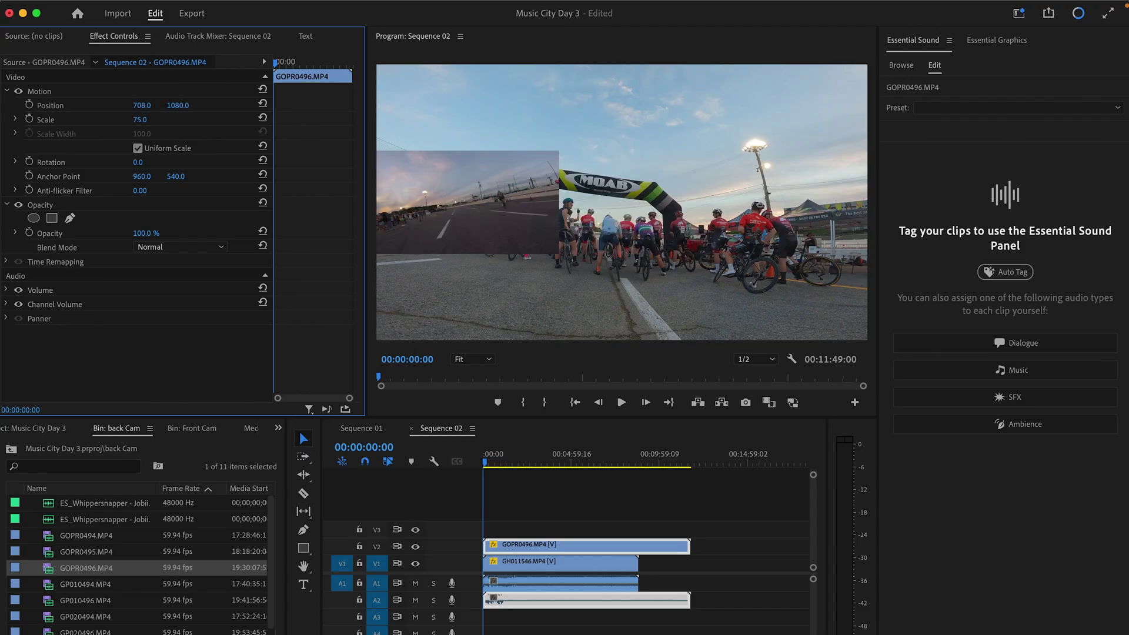
click(179, 106)
text(405)
key(Return)
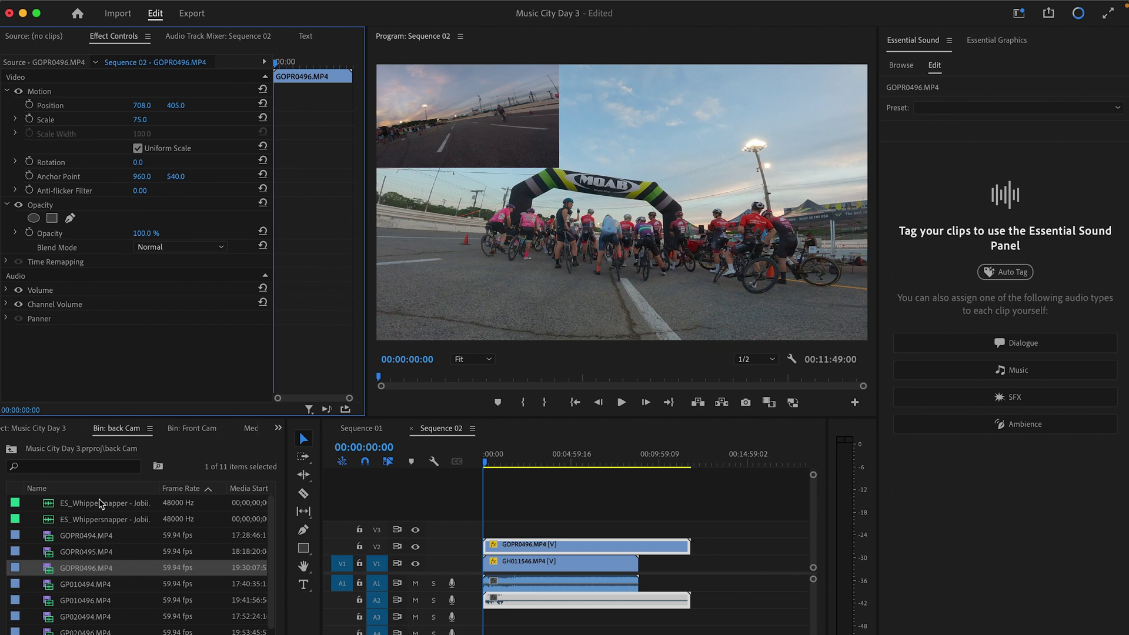
click(40, 434)
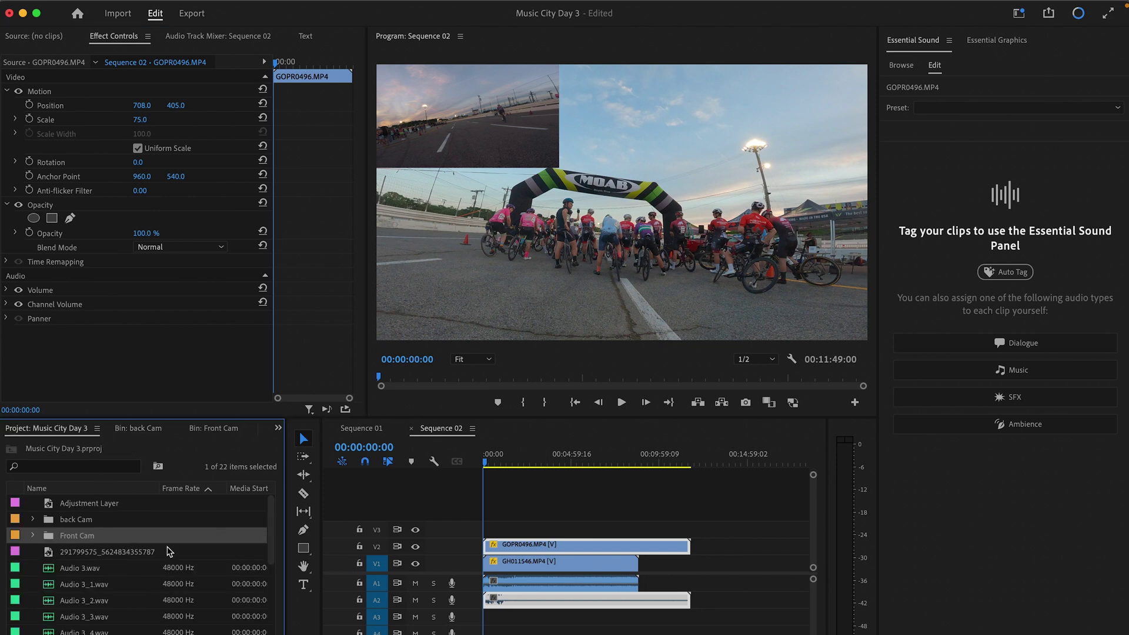
Add the GSp123.MP4 telemetry overlay onto track V3 and fit the sequence in view
scroll(159, 582, down, 3)
scroll(160, 586, down, 1)
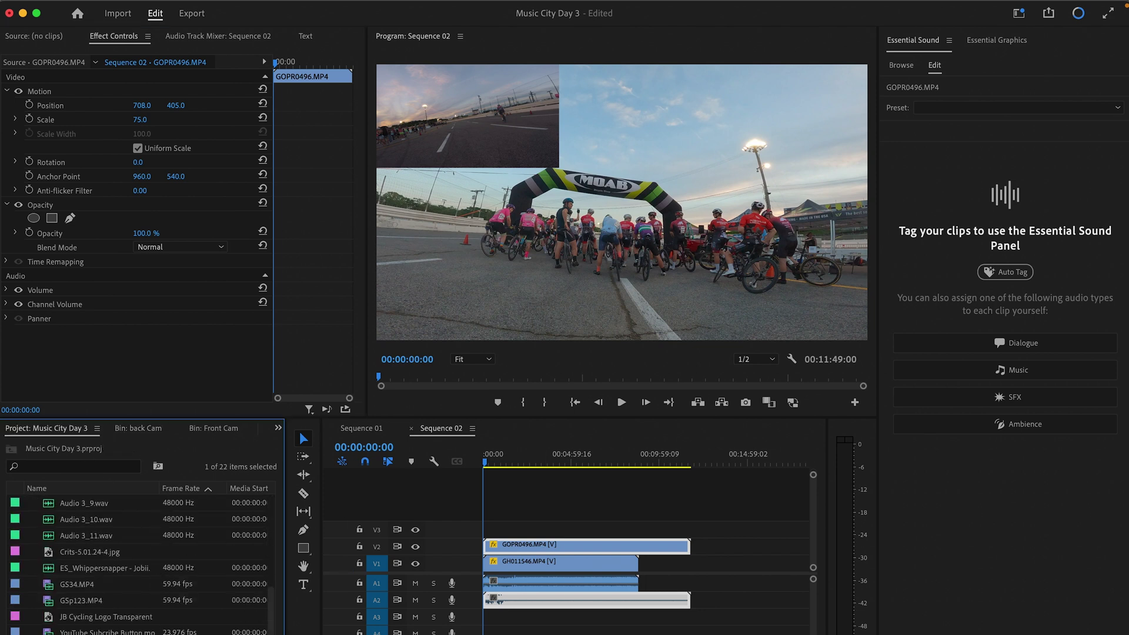
click(70, 604)
drag(66, 609, 468, 527)
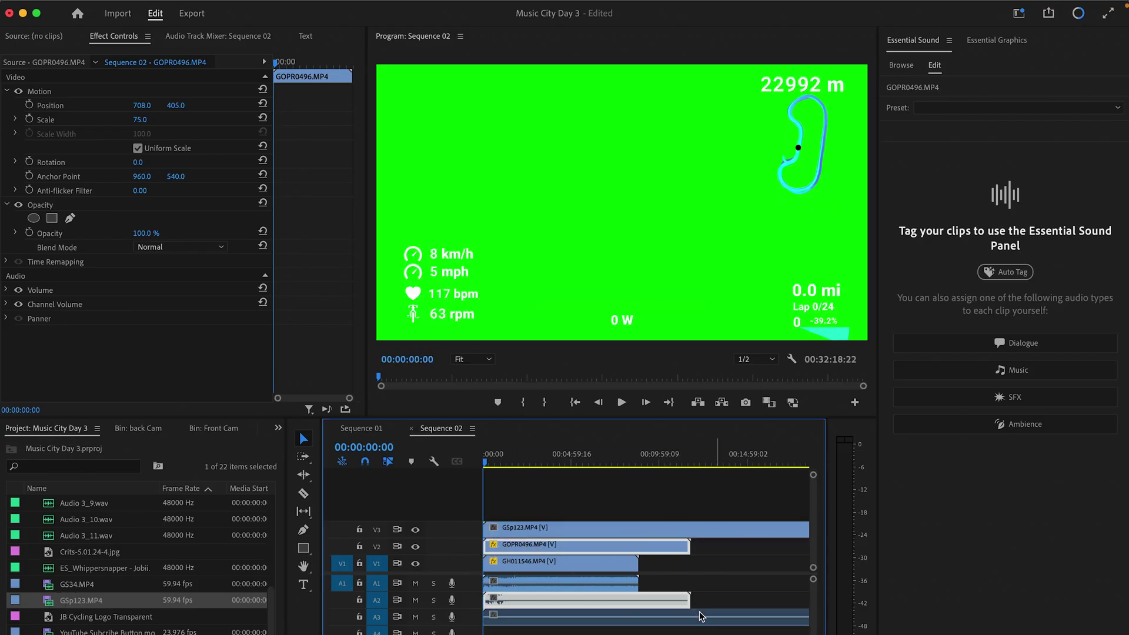
key(backslash)
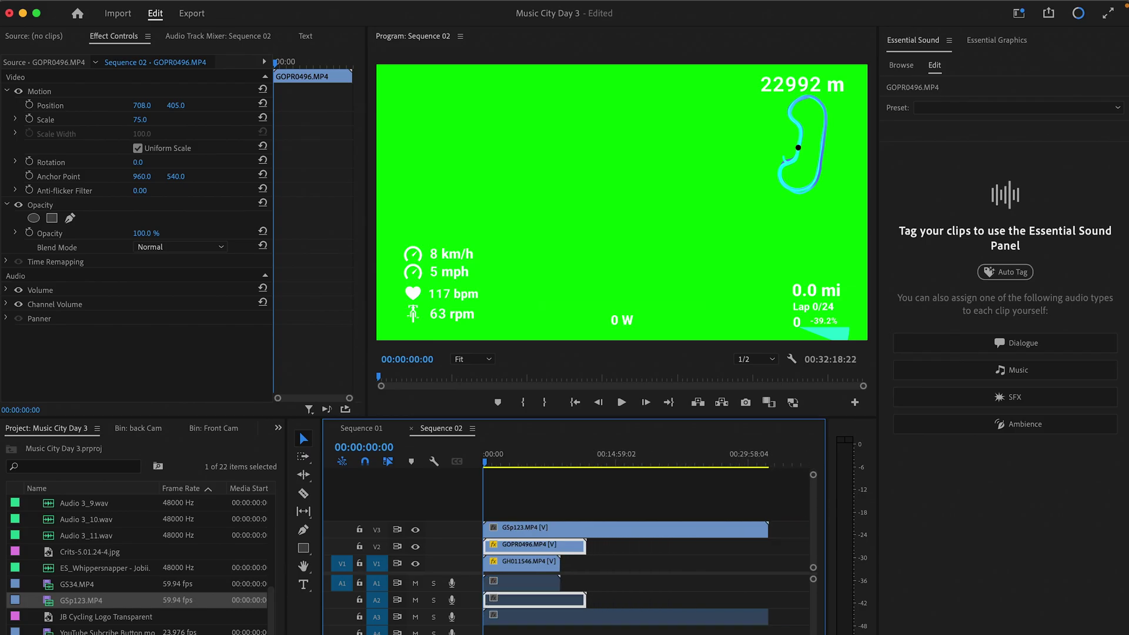
Apply Ultra Key to GSp123.MP4 and sample its green background as the key color
click(527, 533)
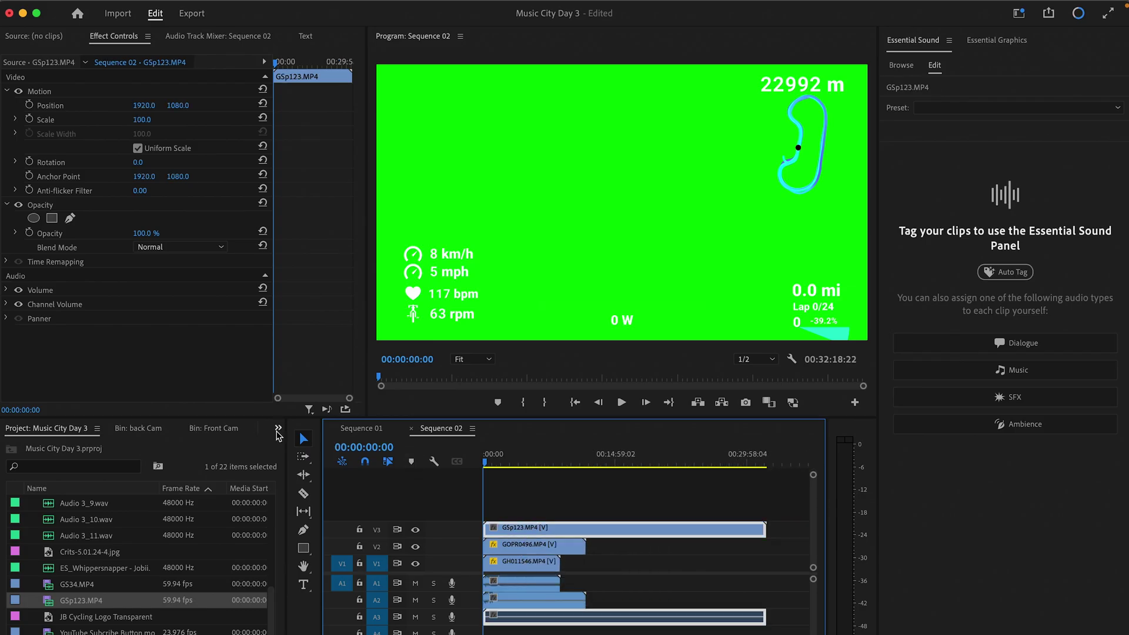
click(278, 430)
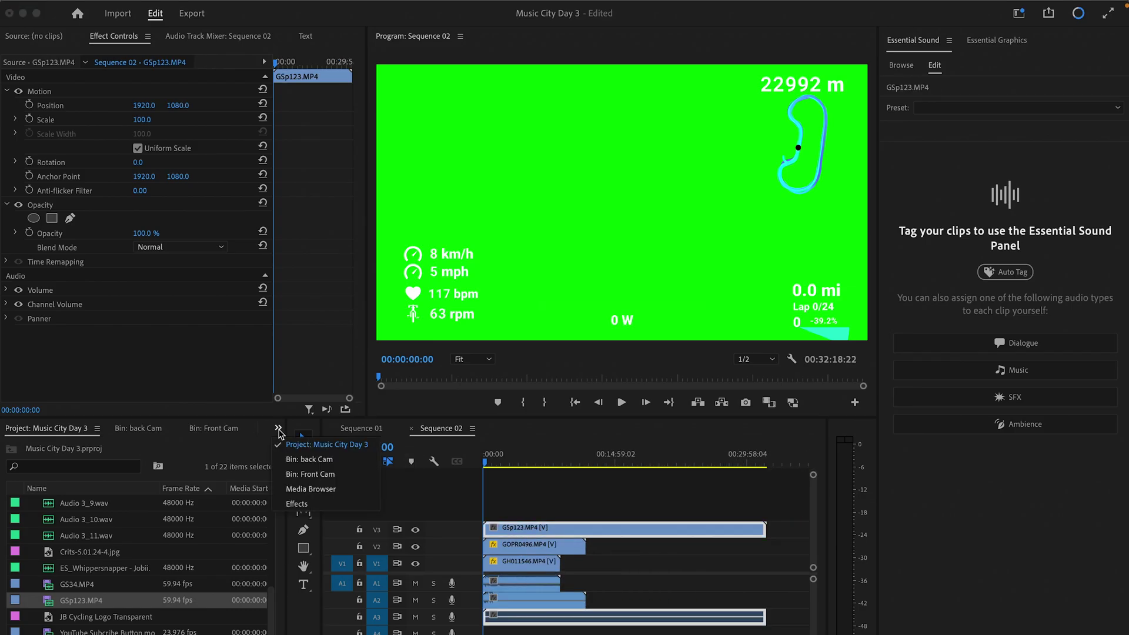
click(297, 504)
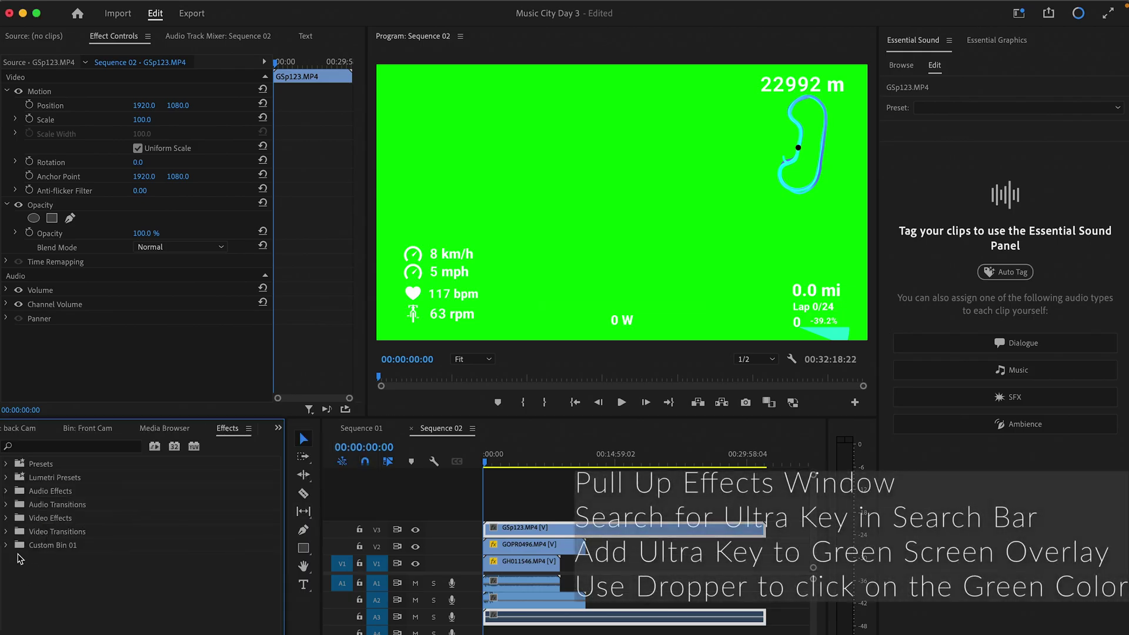
click(8, 545)
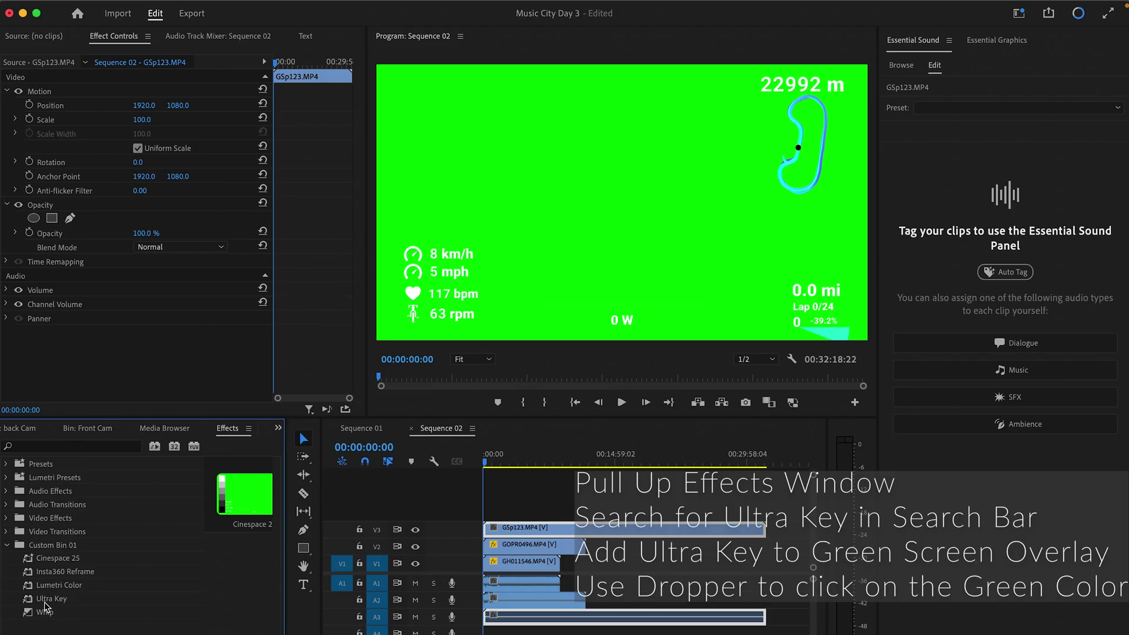
drag(68, 600, 265, 334)
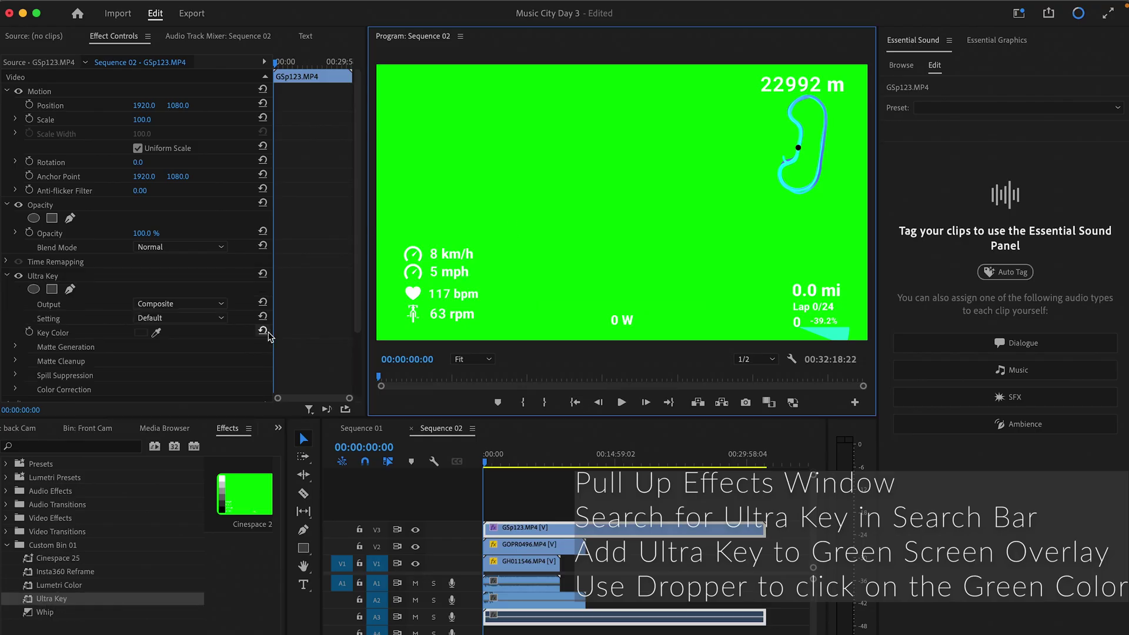
click(447, 227)
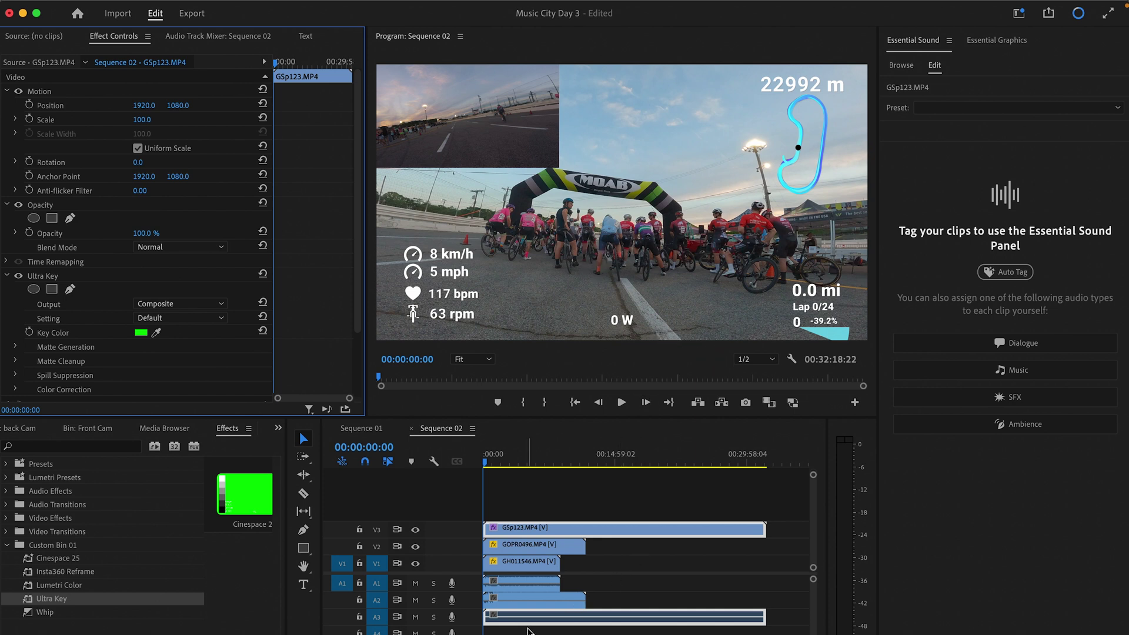
Zoom into the timeline and scrub and play to locate the race start
key(shift+3)
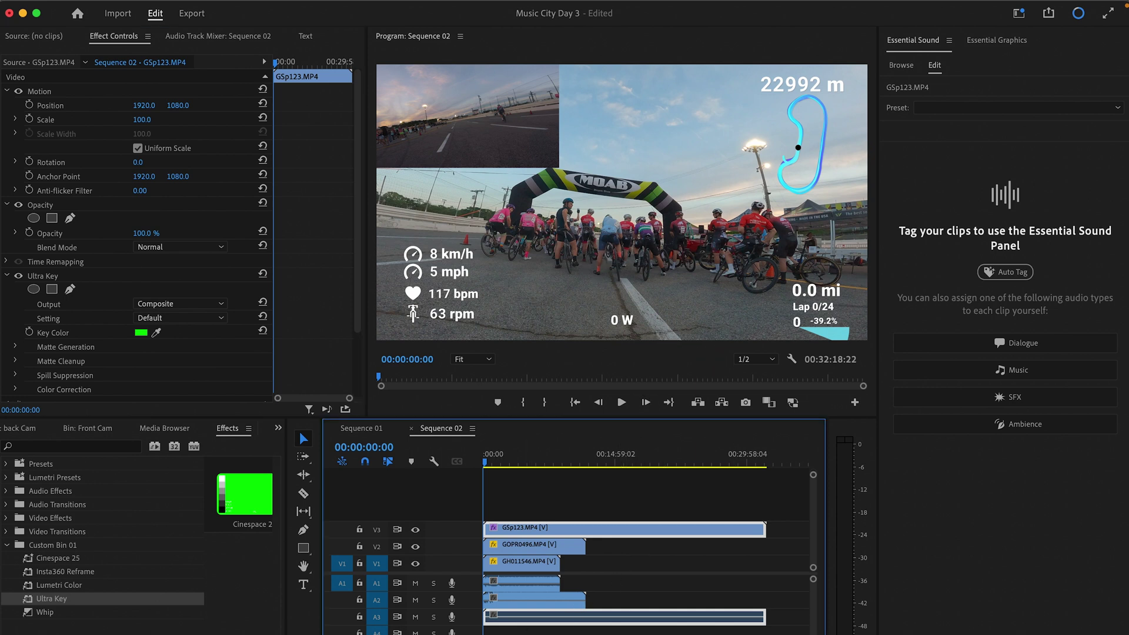
key(=)
key(=)
key(=)
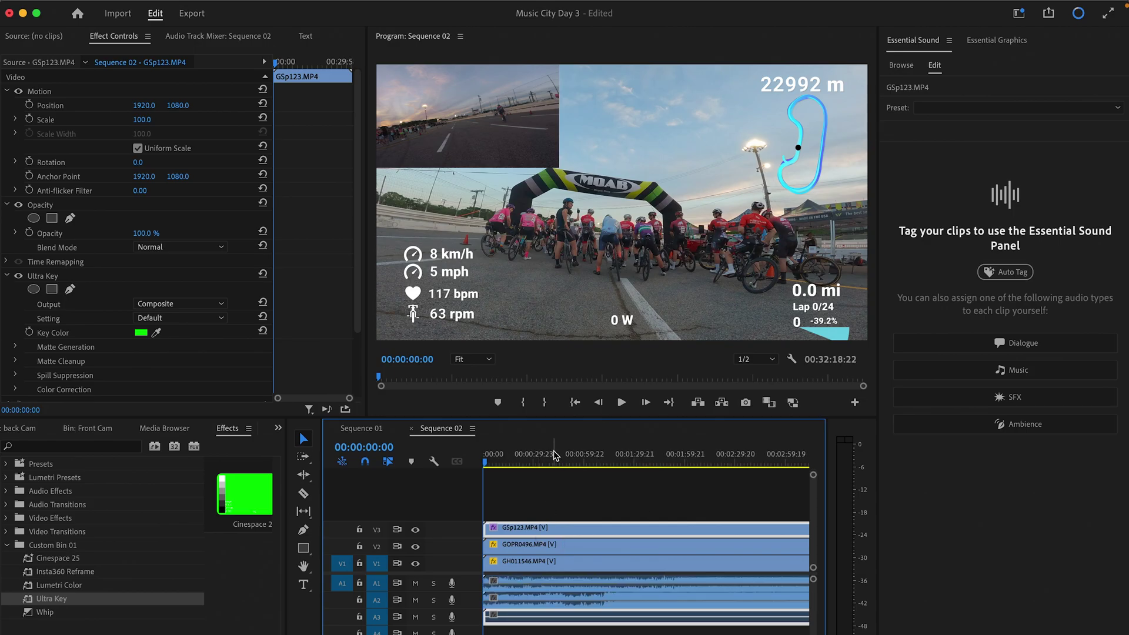
drag(555, 456, 676, 467)
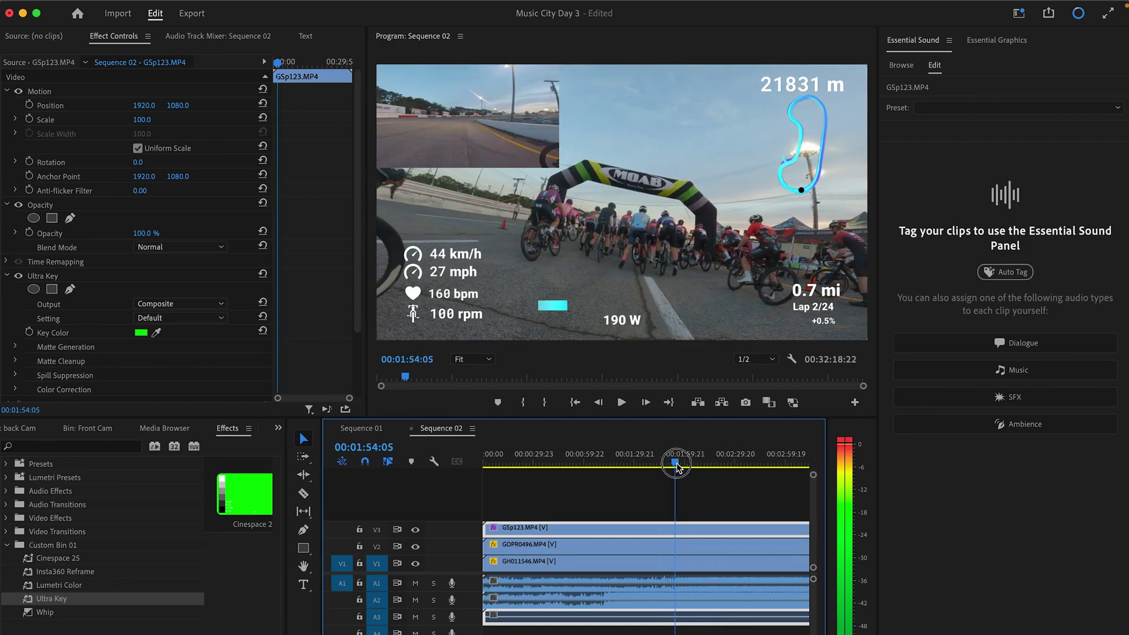
click(621, 402)
click(621, 404)
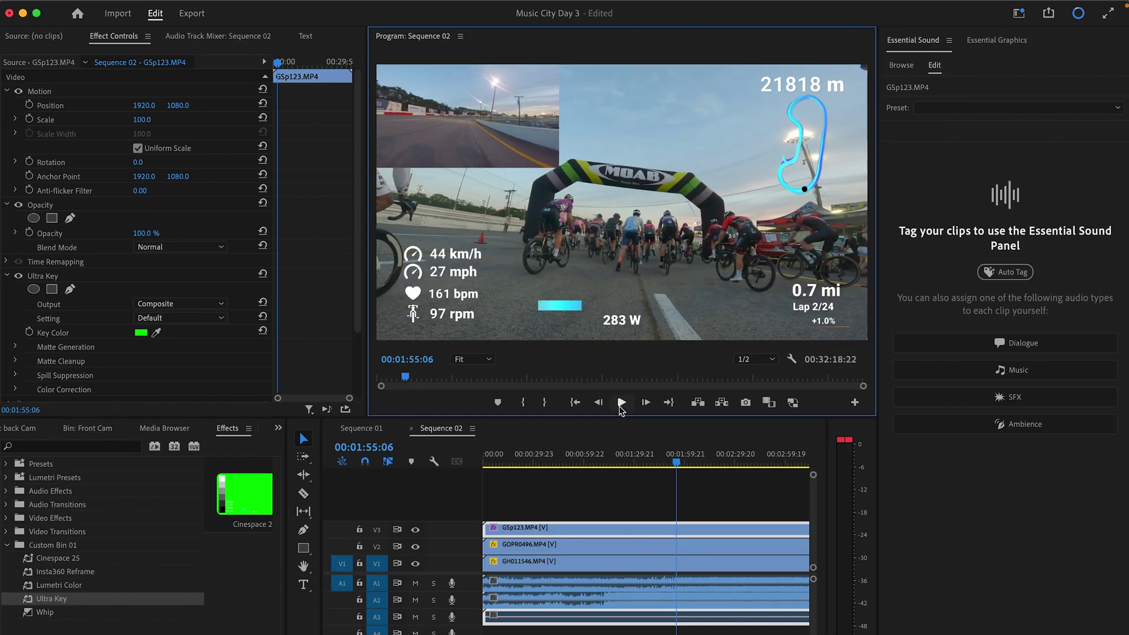
Slide the GSp123.MP4 clip right to the race start and play back the composite
drag(495, 531, 678, 530)
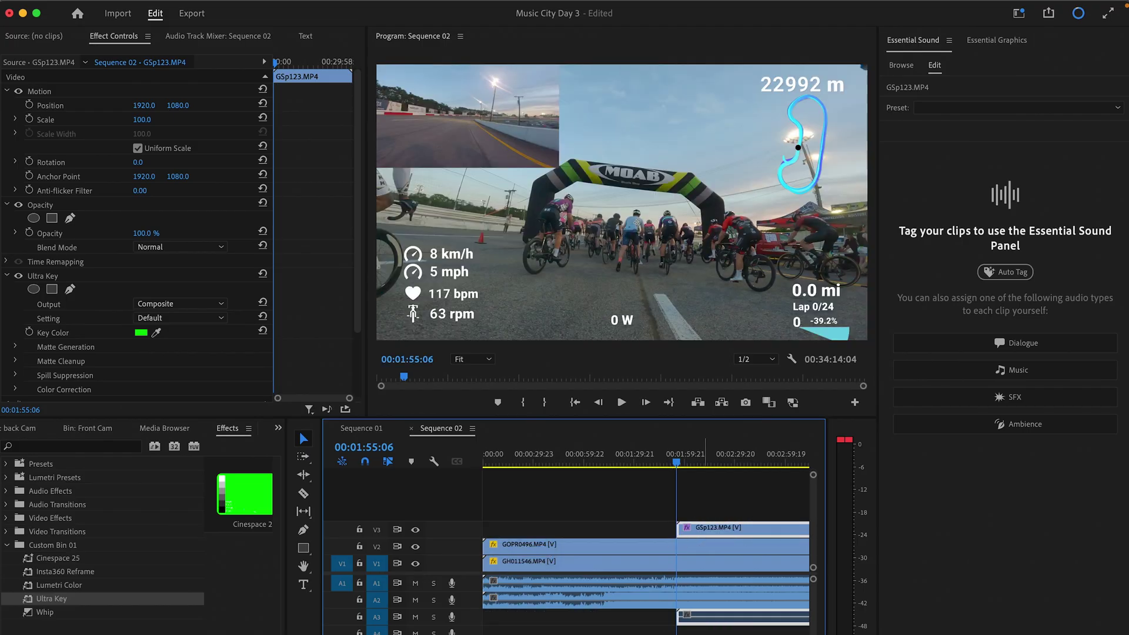
scroll(616, 631, down, 5)
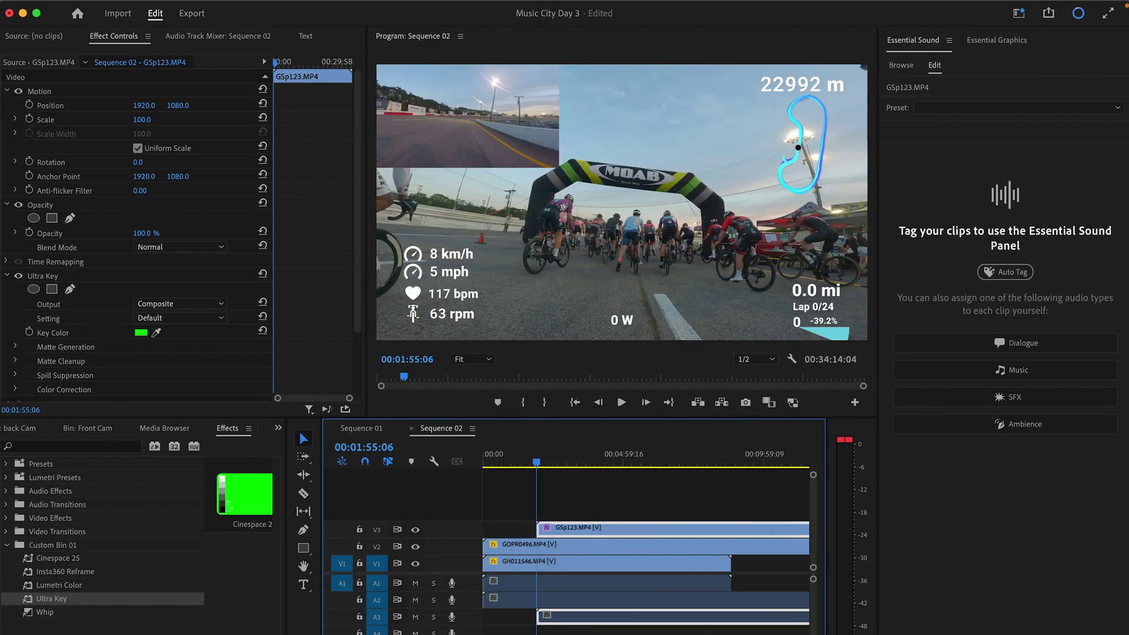
click(619, 403)
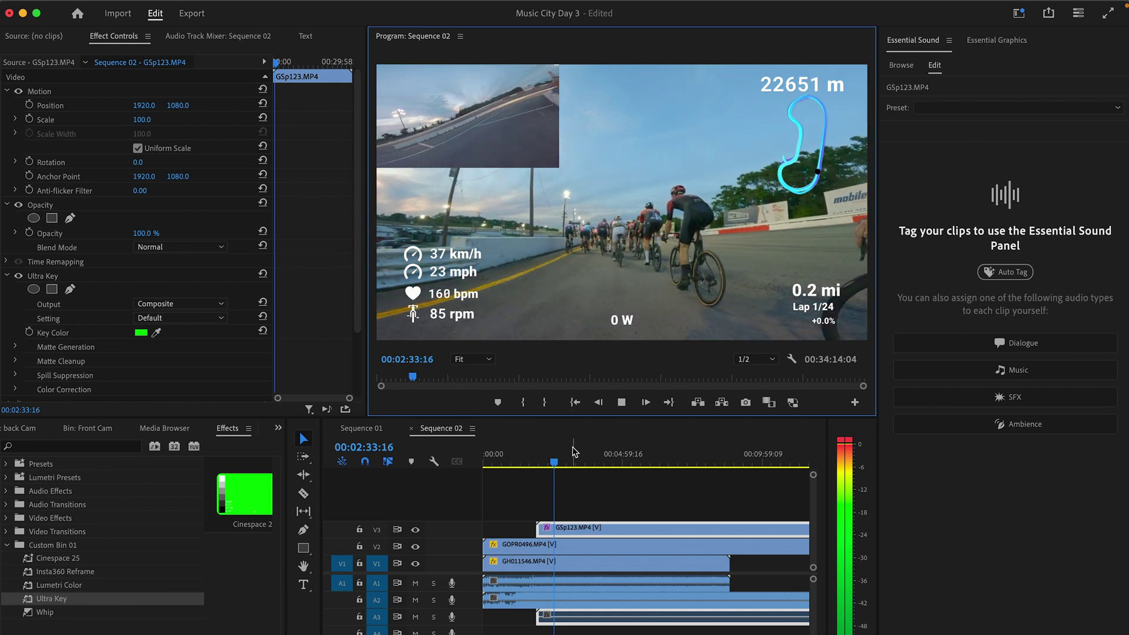
click(621, 403)
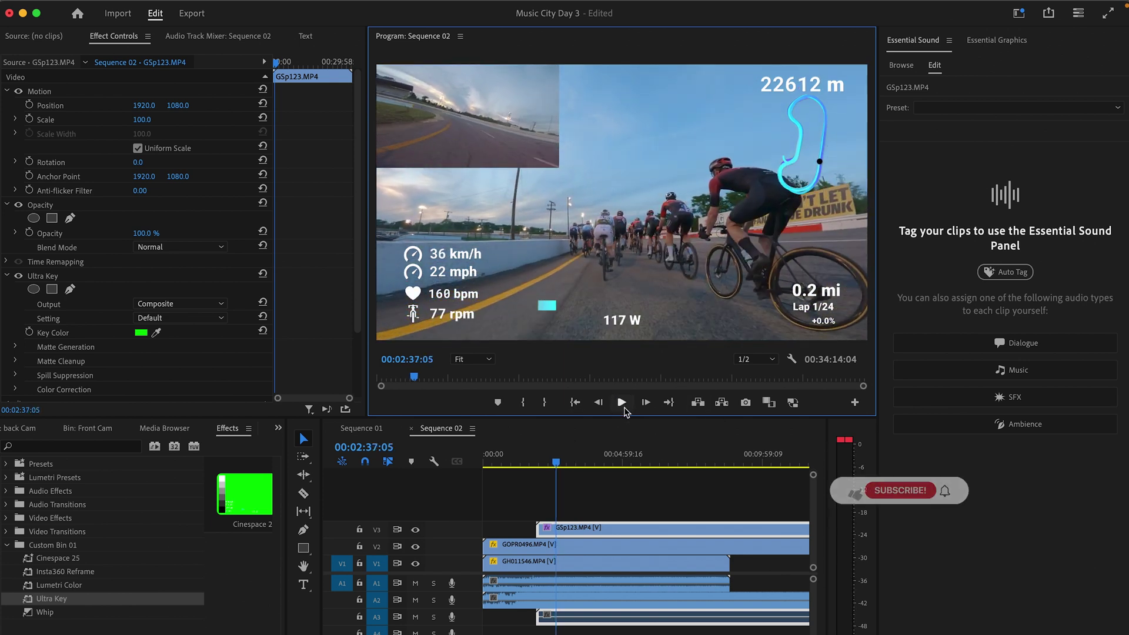